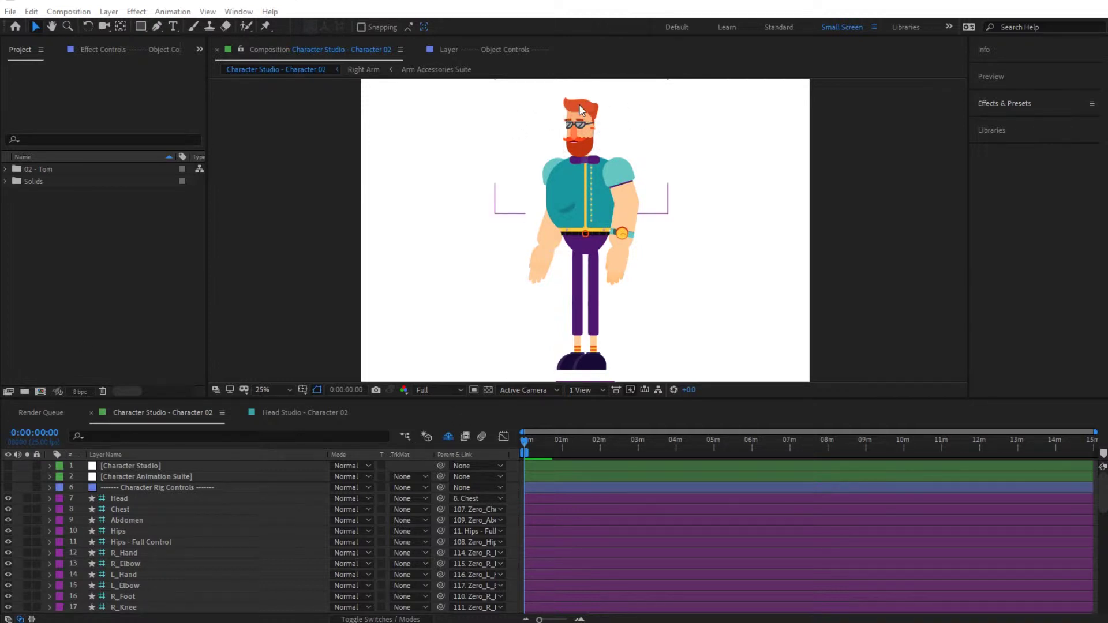
# Step: Expand the project folders down to 01 - Head and look through the Beard, Cheeks, Ear, Nose and Forehead compositions
pyautogui.click(6, 170)
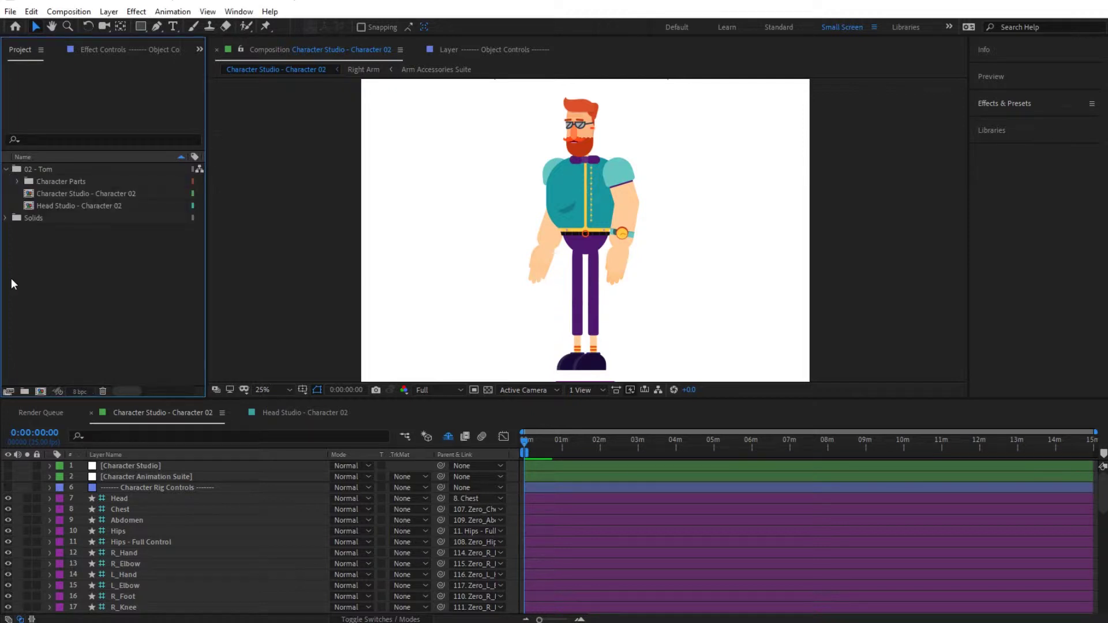
pyautogui.click(17, 182)
pyautogui.click(30, 194)
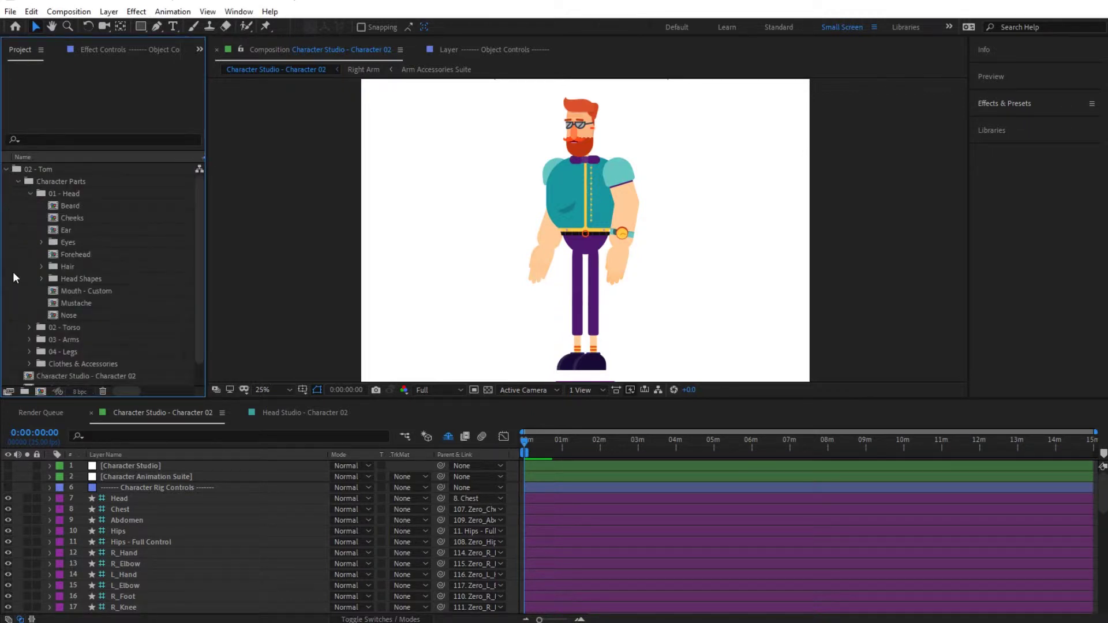
pyautogui.click(70, 206)
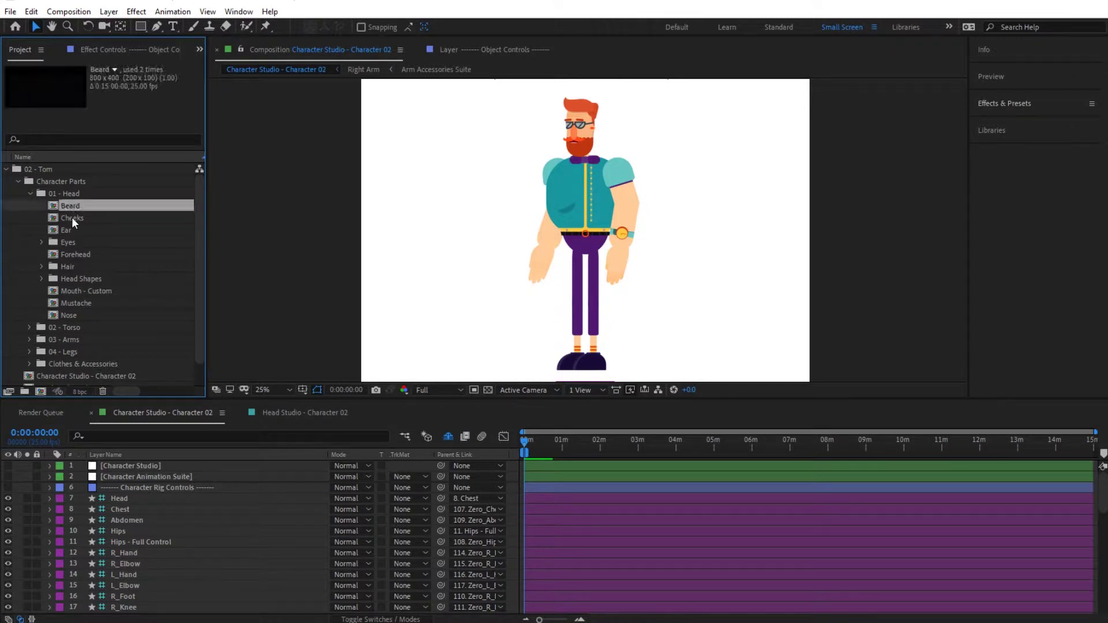
pyautogui.click(71, 217)
pyautogui.click(71, 228)
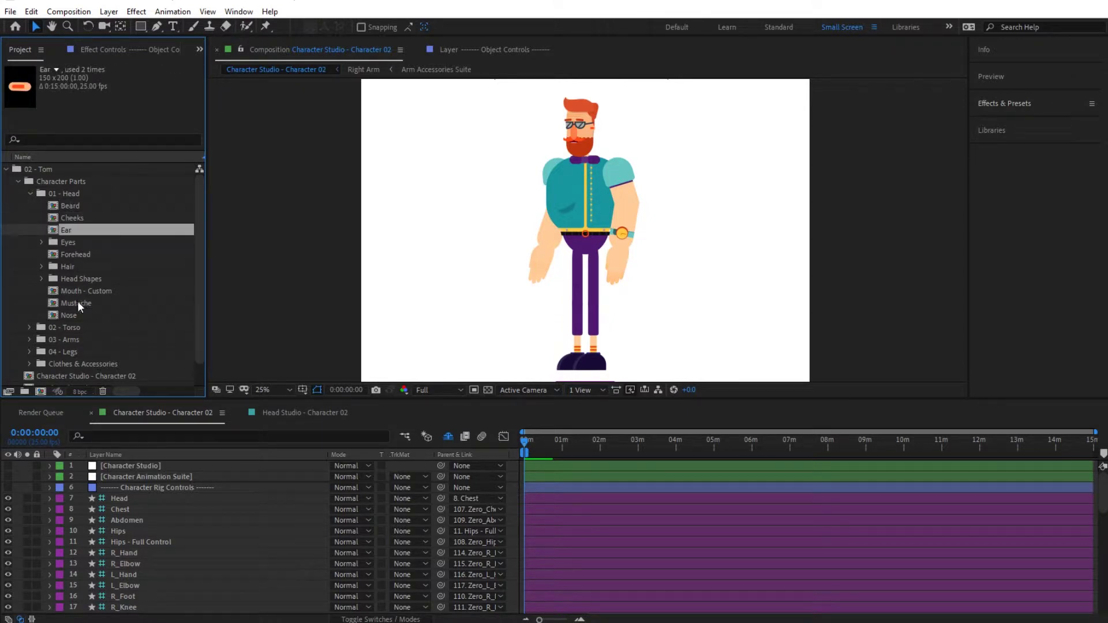
pyautogui.click(71, 315)
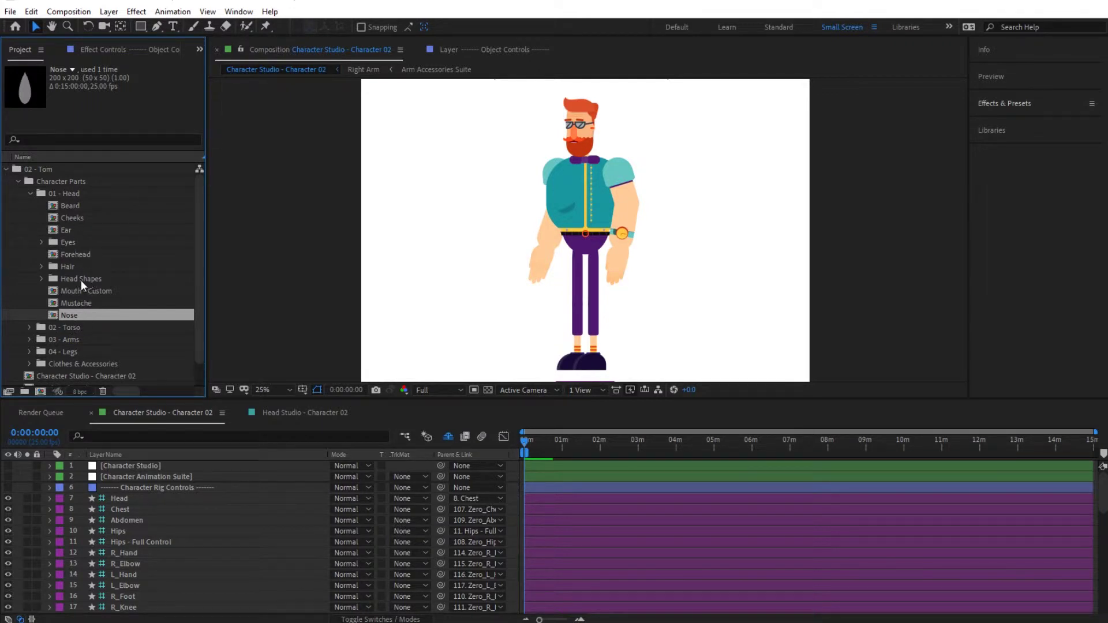
pyautogui.click(76, 255)
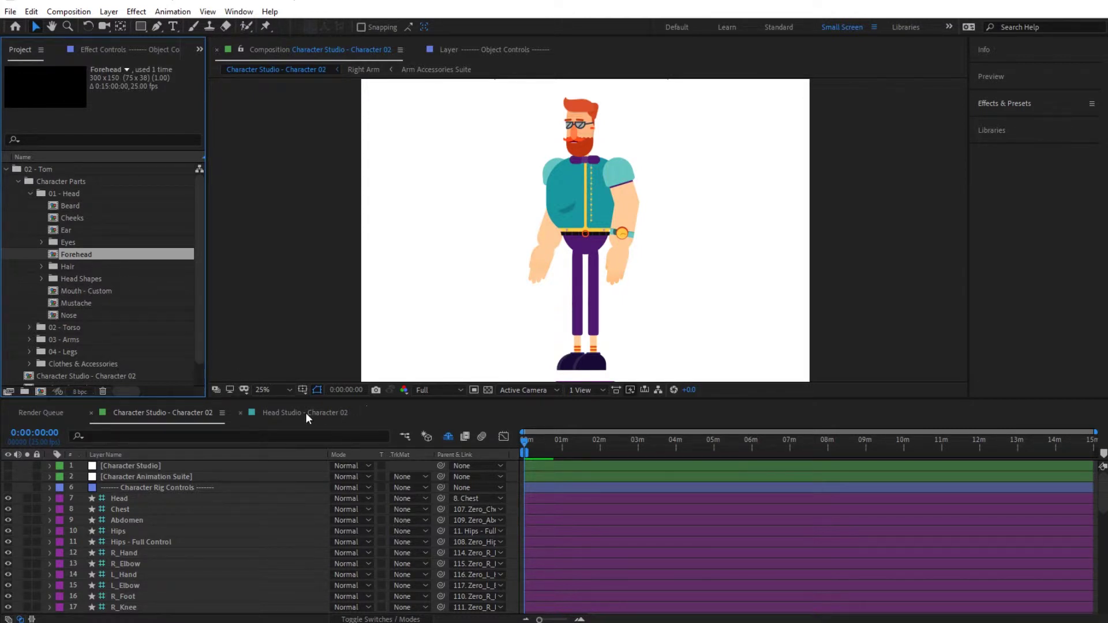
pyautogui.click(76, 207)
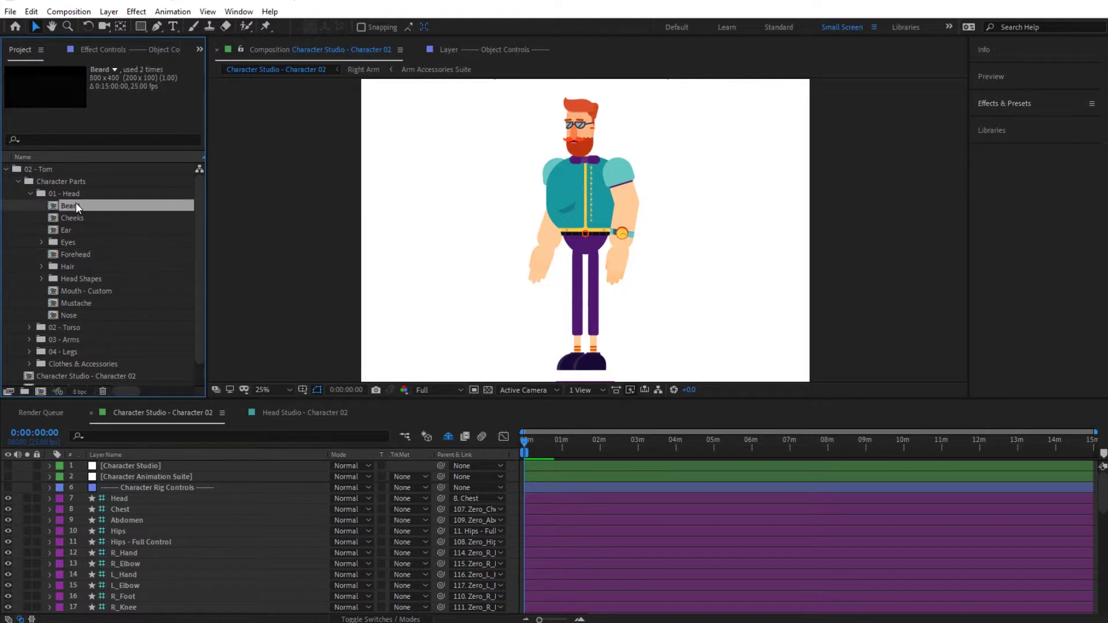
# Step: Open the Front Hair Volume composition from the Hair folder and reveal its hidden shy layers
pyautogui.doubleClick(71, 267)
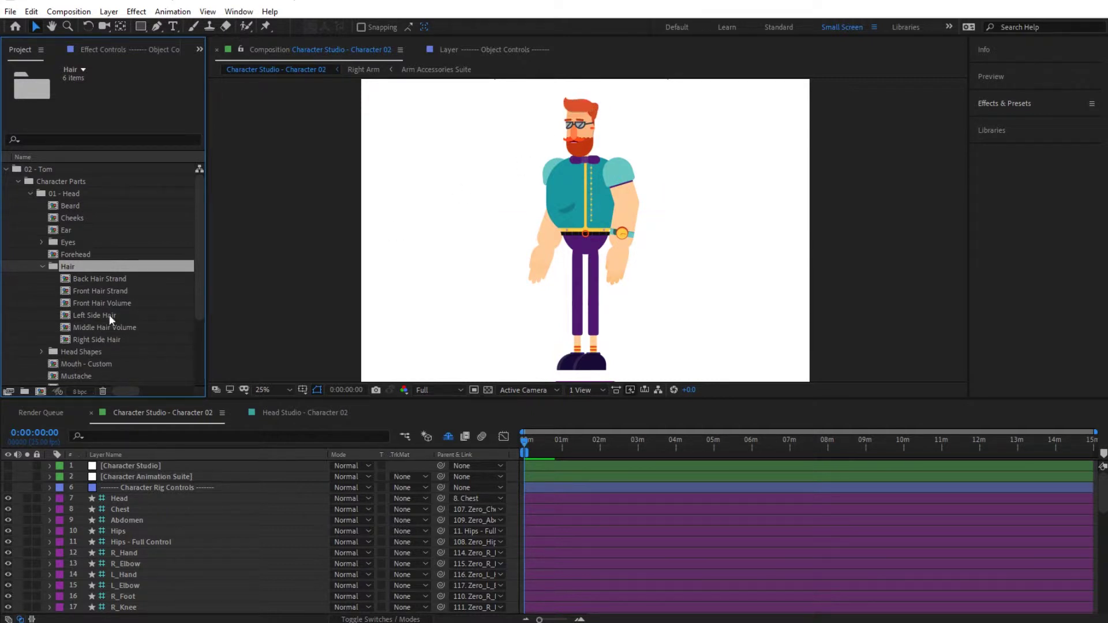
pyautogui.doubleClick(95, 303)
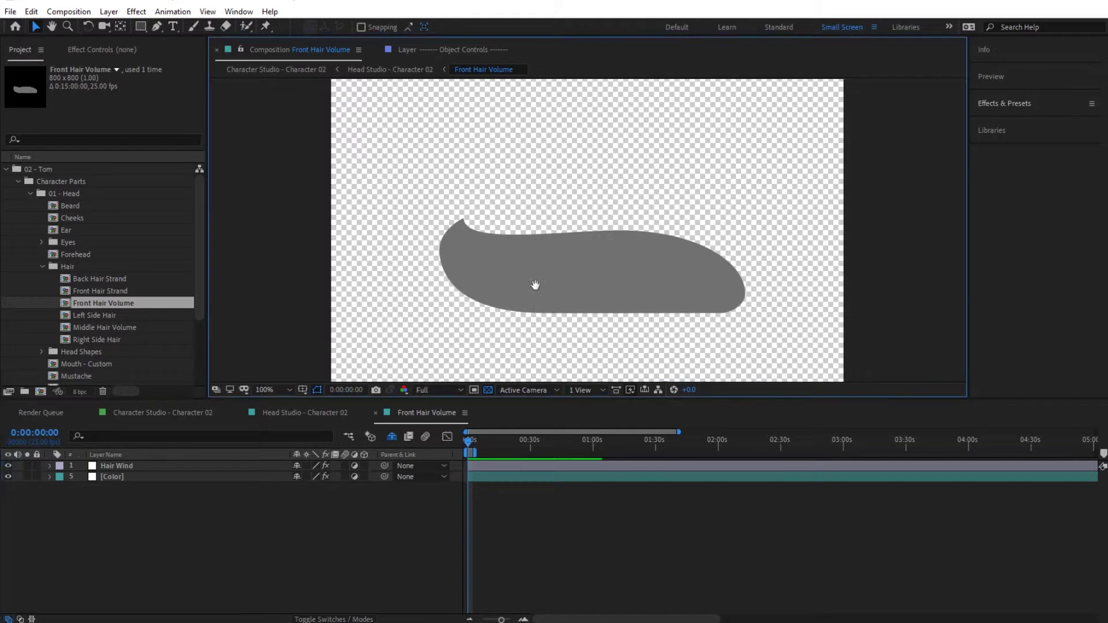
pyautogui.moveTo(535, 288); pyautogui.dragTo(528, 277)
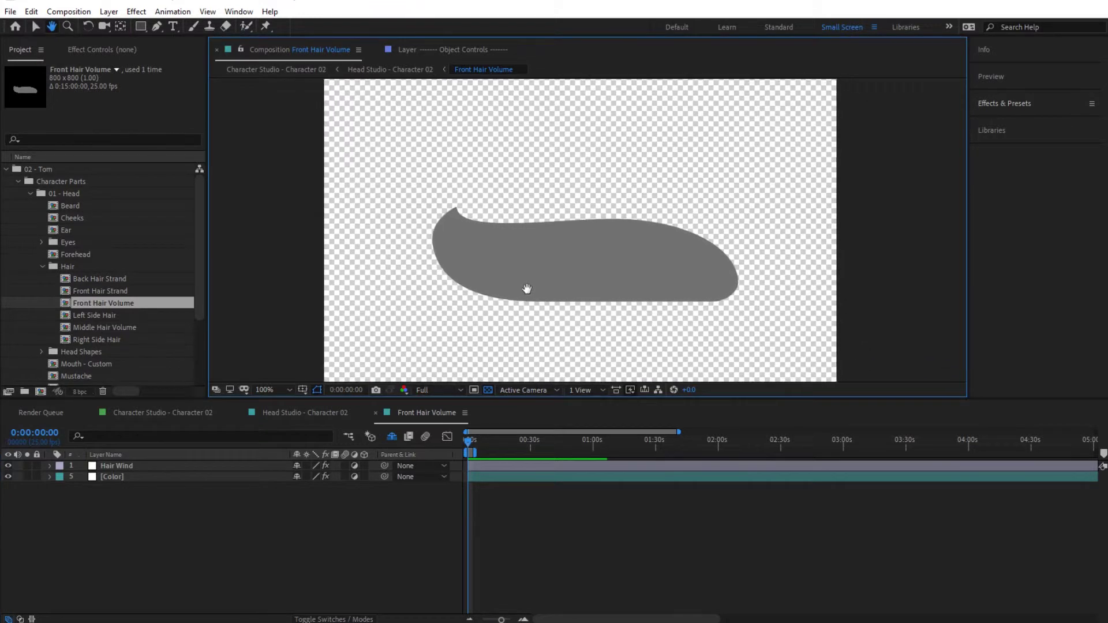
pyautogui.click(392, 436)
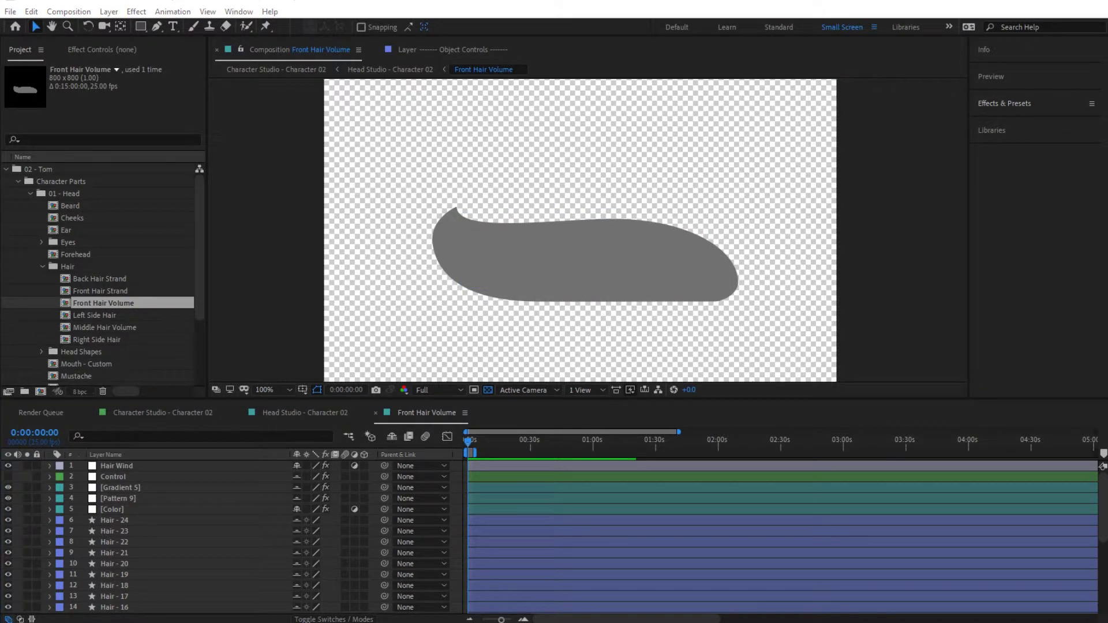
# Step: Import Hair.ai from the Custom Character Parts folder into the Hair folder and place it directly beneath the Color layer
pyautogui.hotkey('alt', 'Tab')
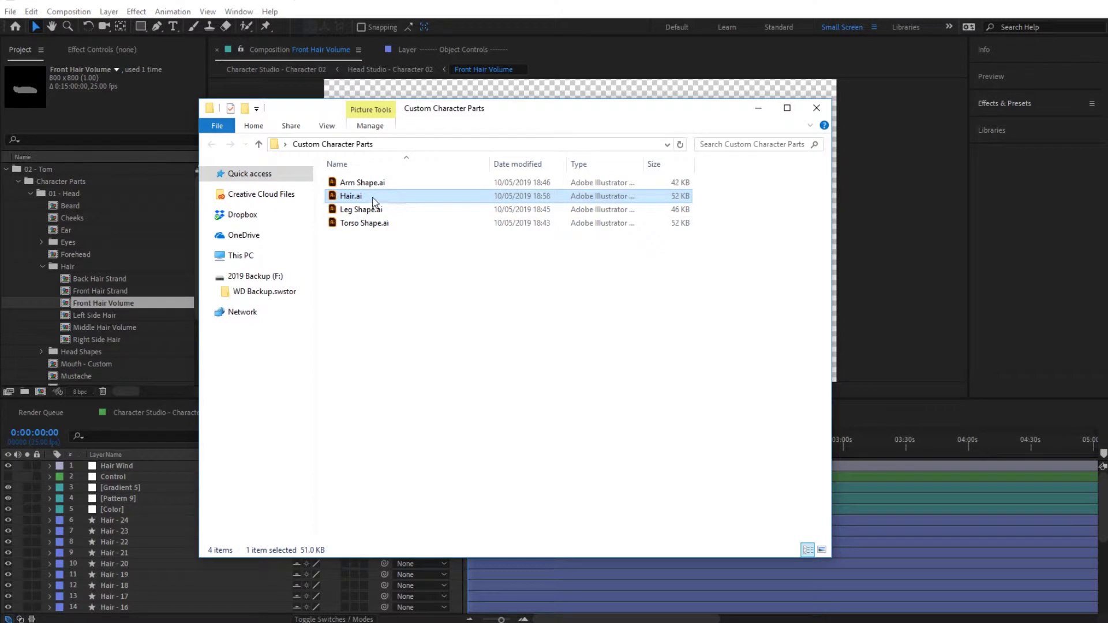
pyautogui.moveTo(357, 200); pyautogui.dragTo(91, 271)
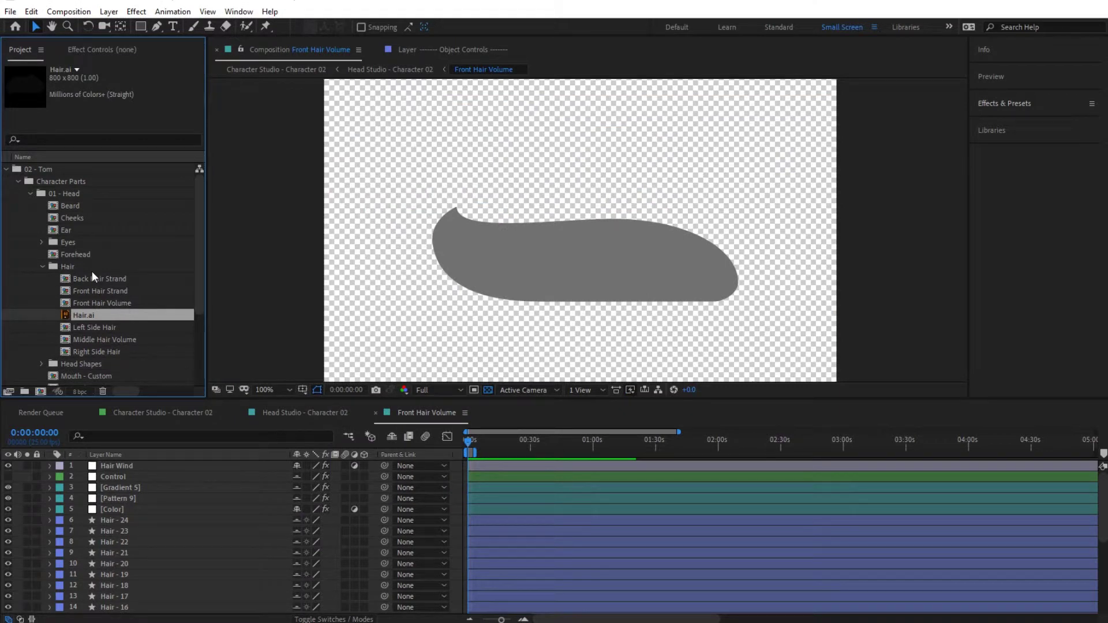
pyautogui.moveTo(80, 315); pyautogui.dragTo(123, 513)
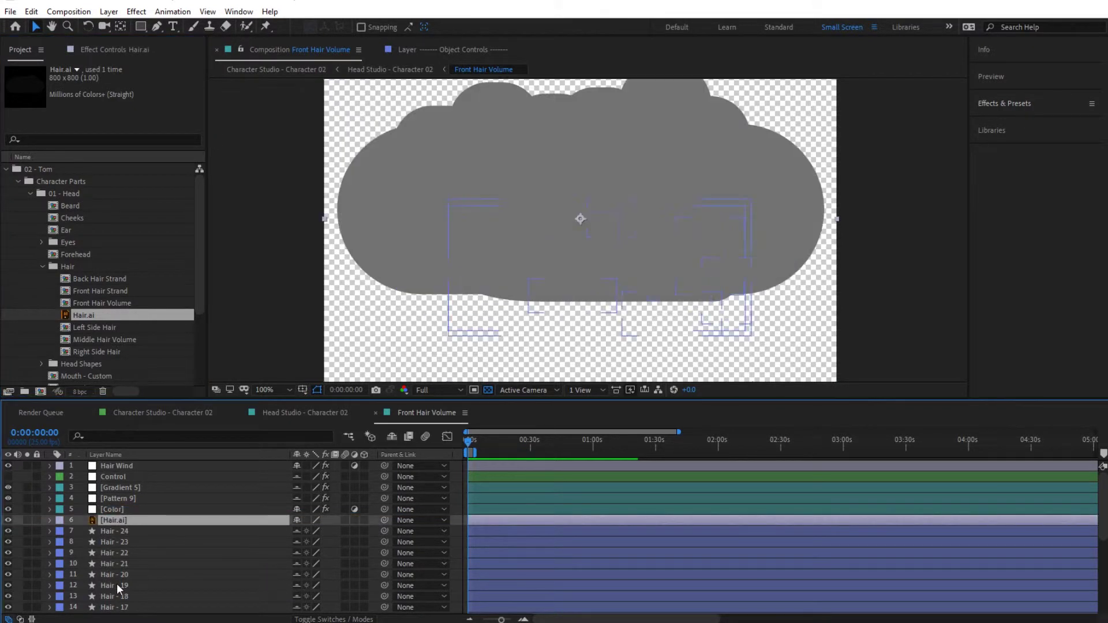
pyautogui.click(390, 437)
pyautogui.click(390, 436)
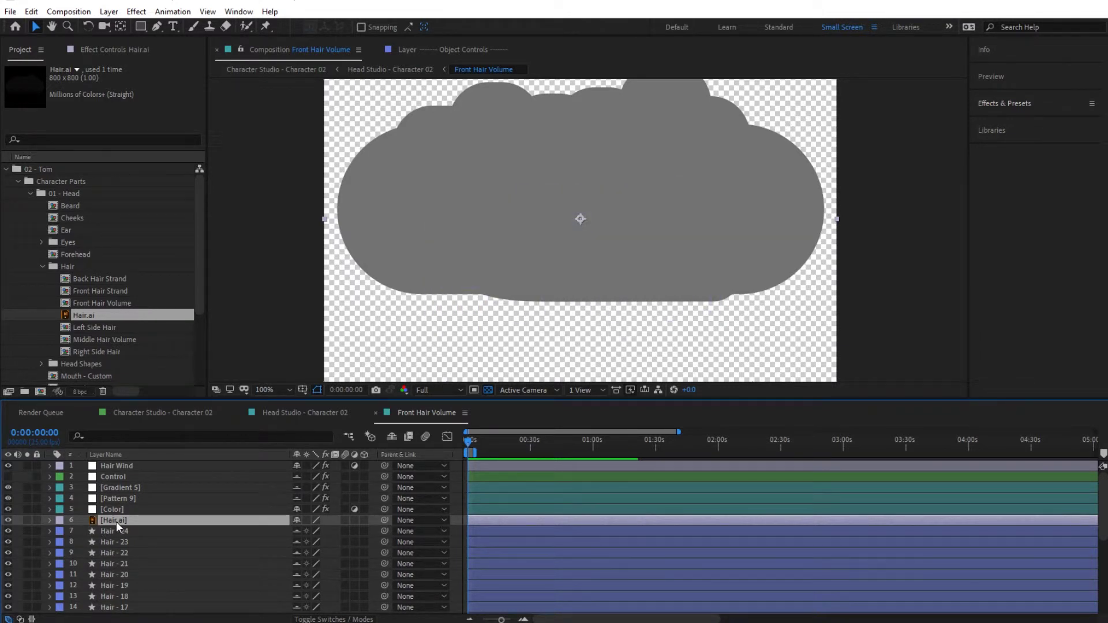
# Step: Scale the Hair.ai layer to about 60 by 46% and align it over the existing front hair shape
pyautogui.press('s')
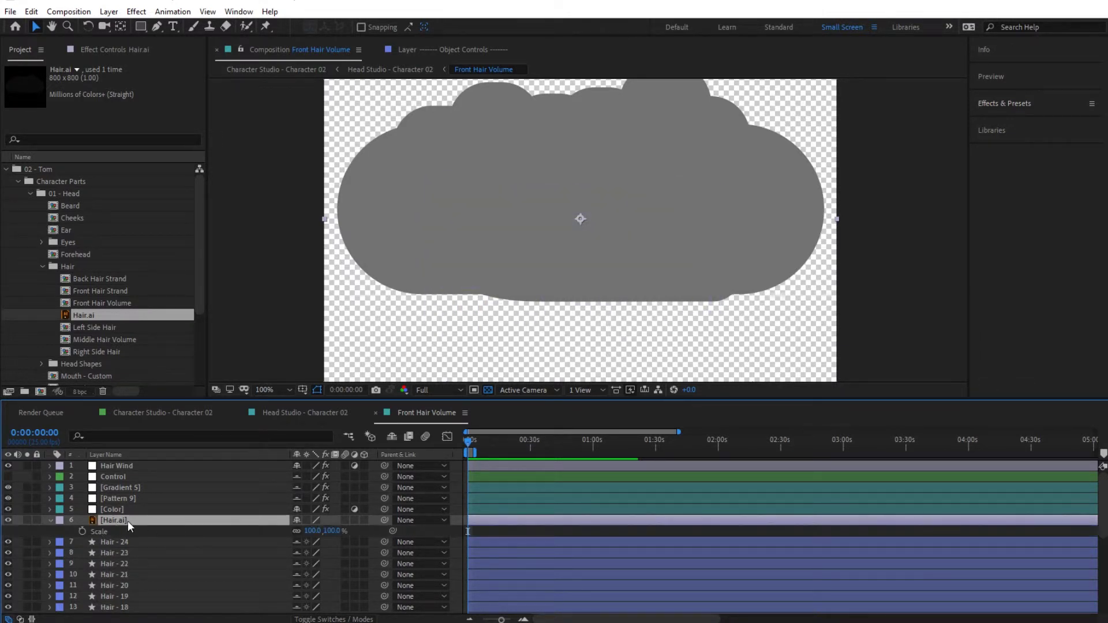
pyautogui.moveTo(330, 531); pyautogui.dragTo(310, 539)
pyautogui.moveTo(581, 184); pyautogui.dragTo(579, 229)
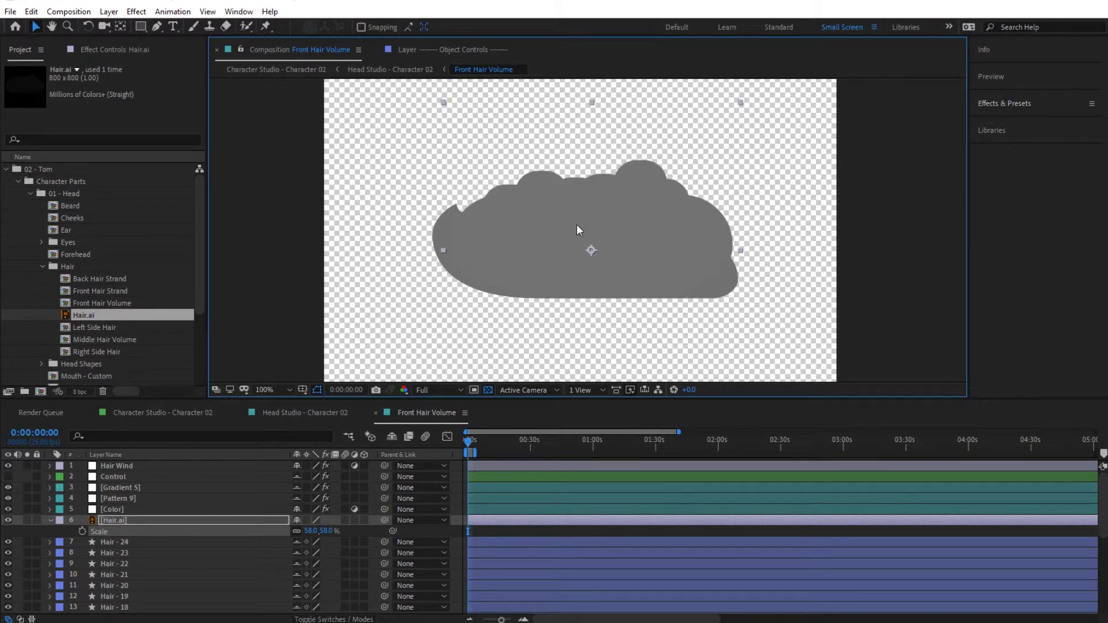
pyautogui.moveTo(591, 104); pyautogui.dragTo(597, 130)
pyautogui.moveTo(594, 206)
pyautogui.mouseDown()
pyautogui.moveTo(584, 132)
pyautogui.moveTo(595, 216)
pyautogui.mouseUp()
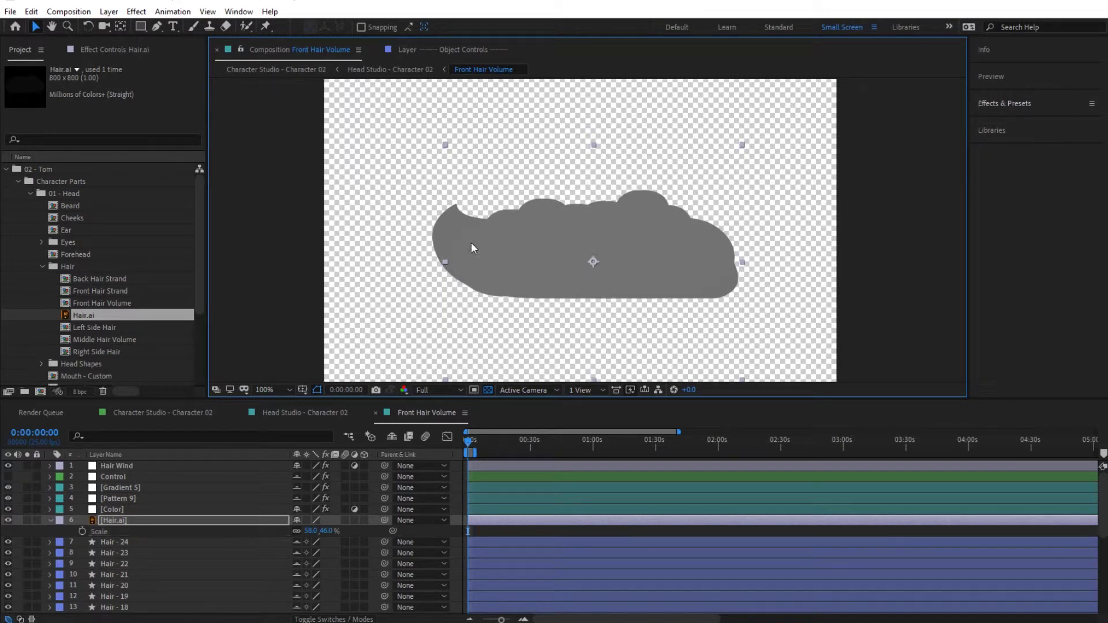
pyautogui.moveTo(438, 264); pyautogui.dragTo(434, 263)
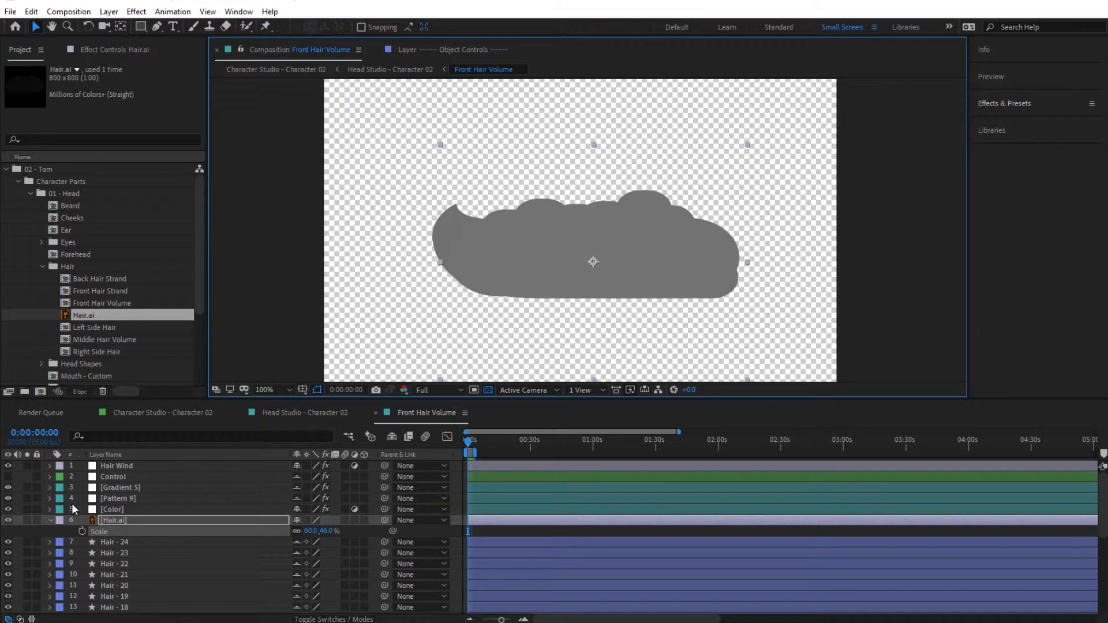
pyautogui.click(49, 521)
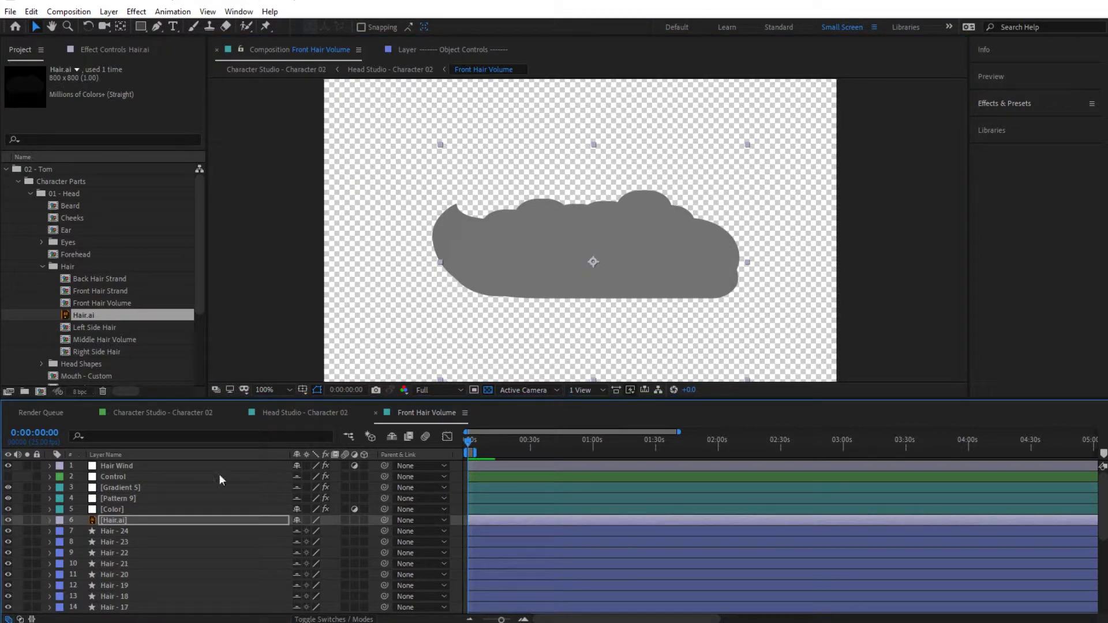
# Step: In the Head Studio - Character 02 composition, set the Head Design Studio layer's Front Hair style to 1
pyautogui.click(299, 411)
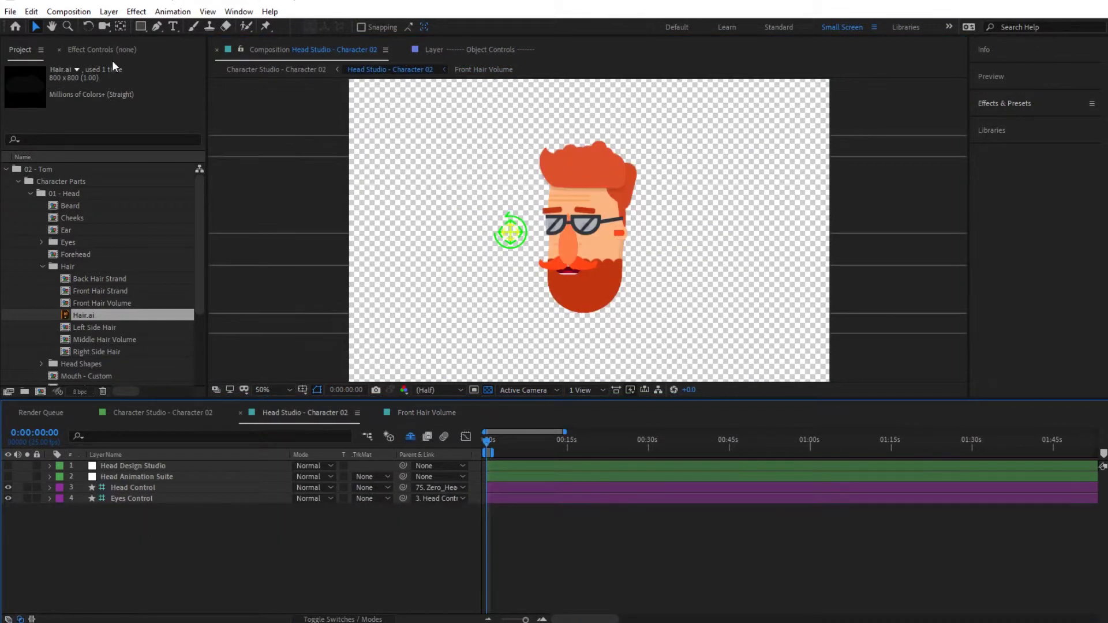
pyautogui.click(100, 50)
pyautogui.click(119, 465)
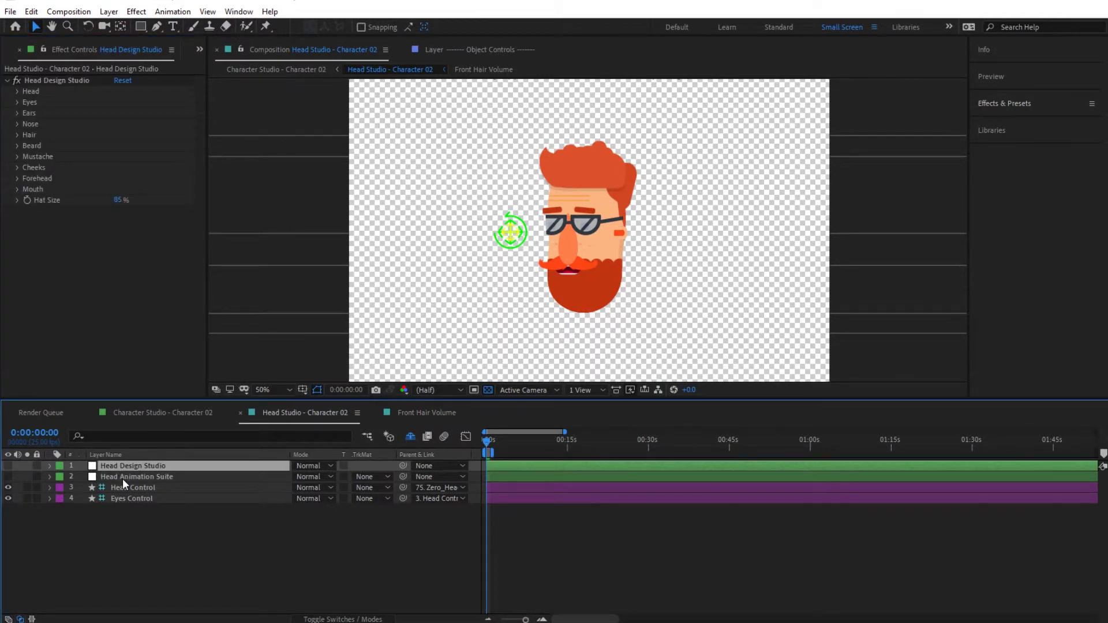
pyautogui.click(17, 134)
pyautogui.click(29, 157)
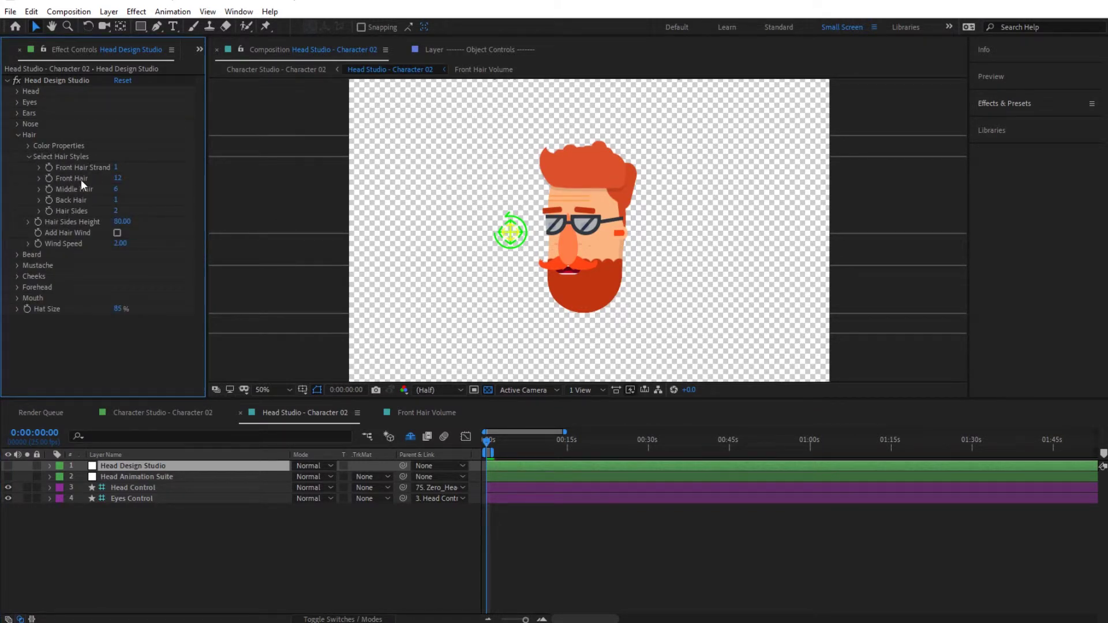
pyautogui.click(117, 178)
pyautogui.write('1')
pyautogui.press('Return')
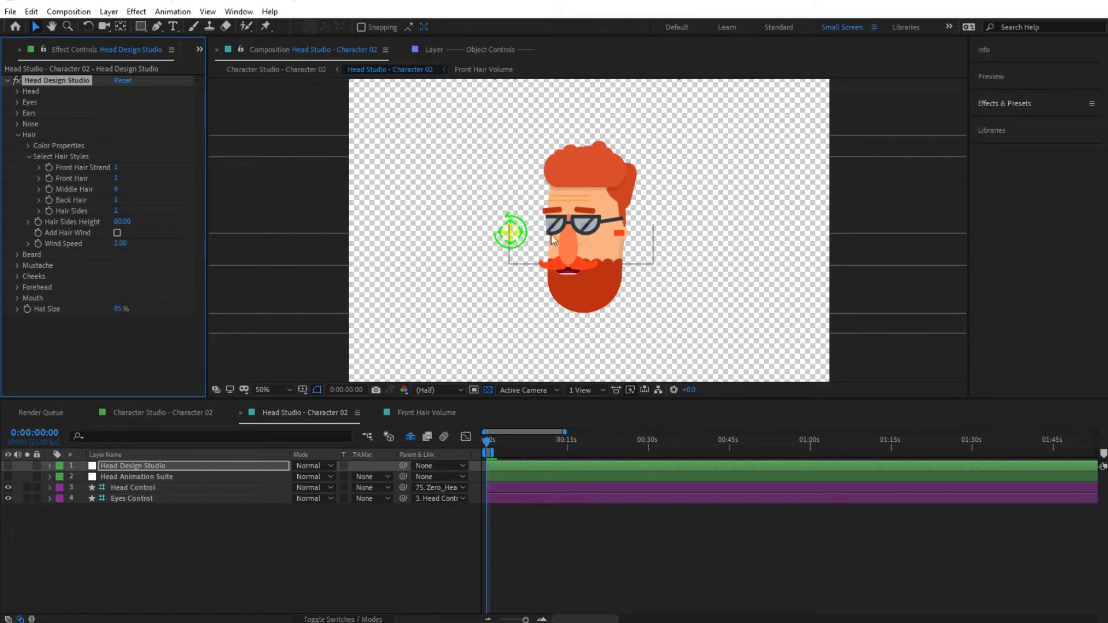
# Step: Swing the Head Control to the other side of the face and back to check the custom hair while the head turns
pyautogui.click(515, 238)
pyautogui.moveTo(712, 229); pyautogui.dragTo(723, 226)
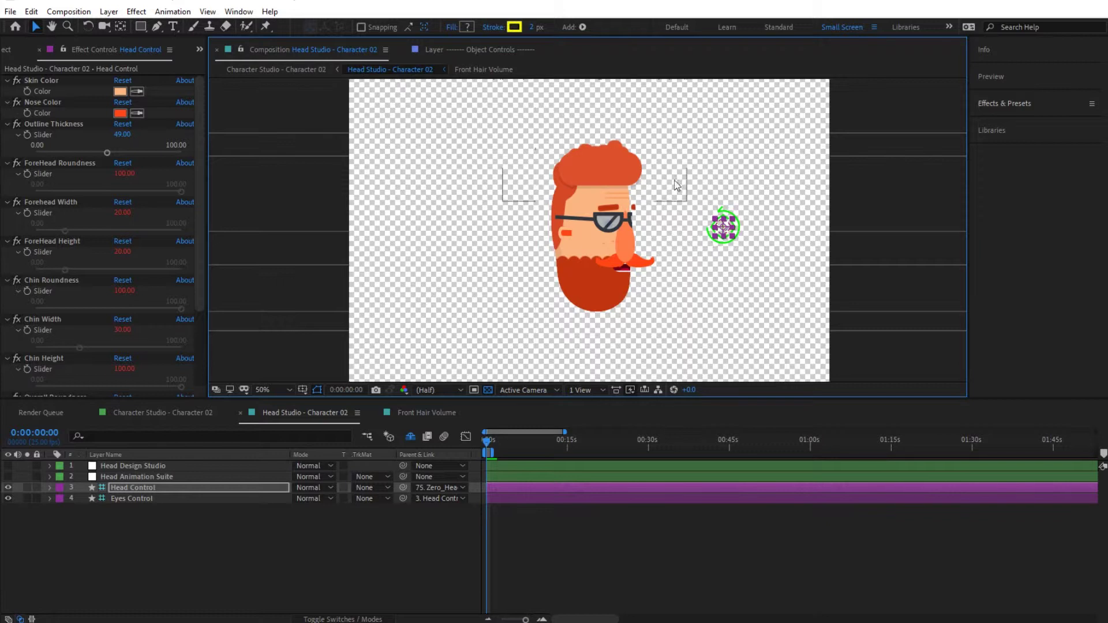
pyautogui.moveTo(725, 227); pyautogui.dragTo(512, 238)
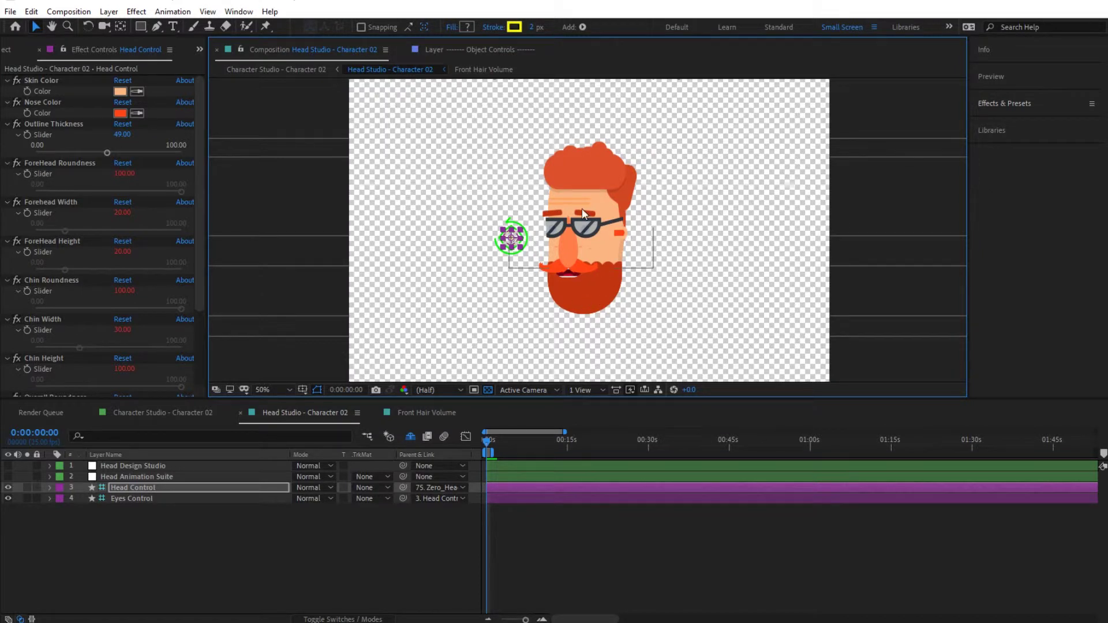
pyautogui.click(162, 556)
# Step: Collapse the Hair and 01 - Head folders, and open the Select Torso composition from the 02 - Torso folder
pyautogui.click(9, 49)
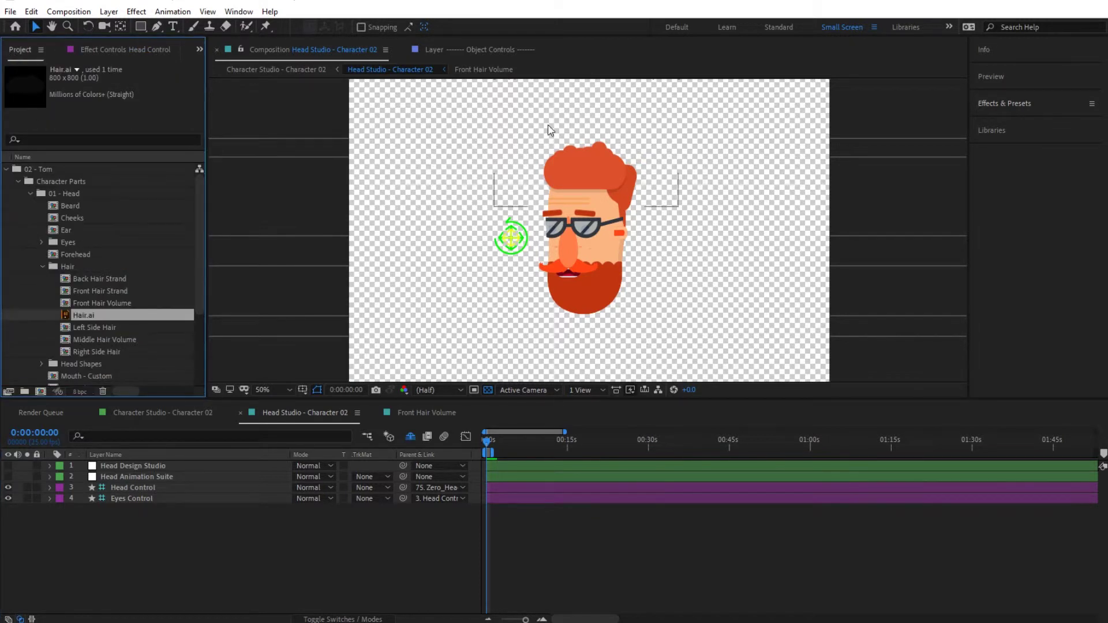
pyautogui.click(41, 267)
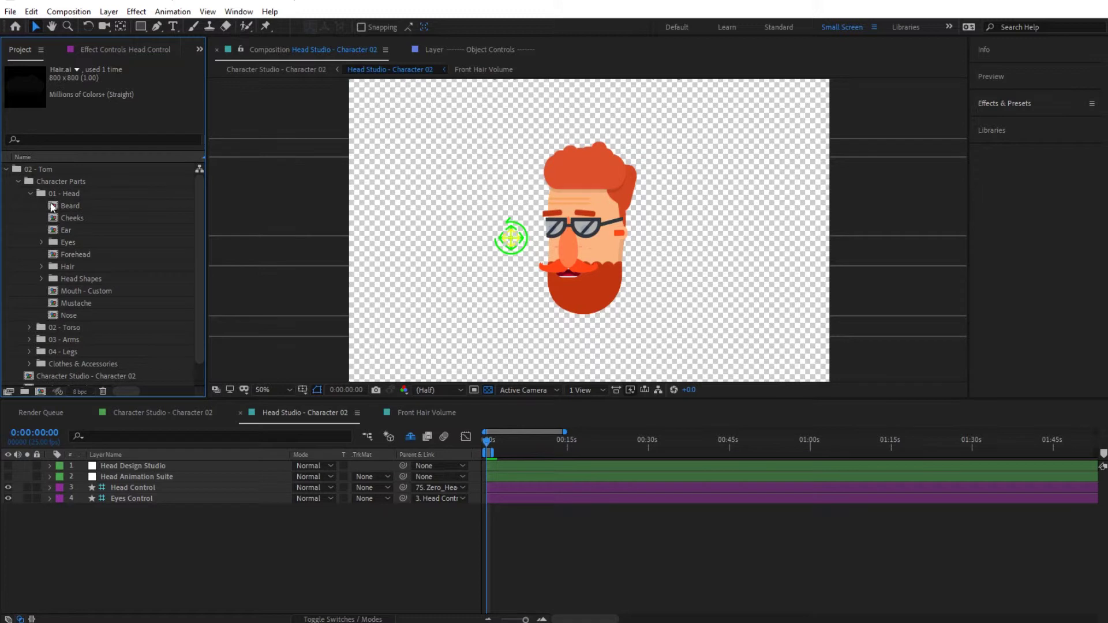
pyautogui.click(30, 194)
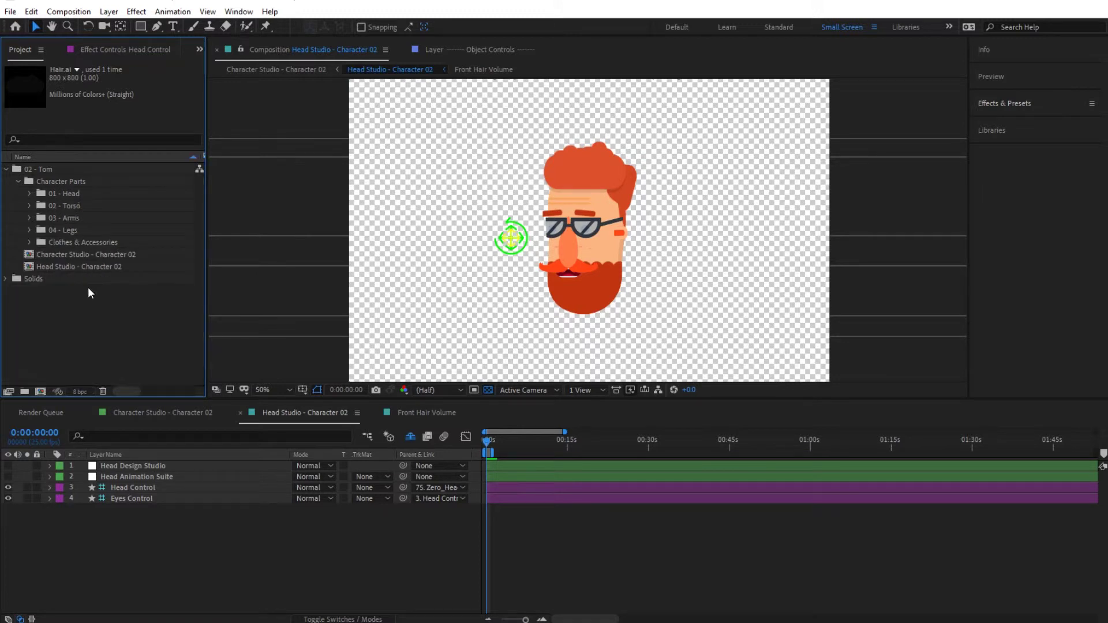
pyautogui.click(71, 205)
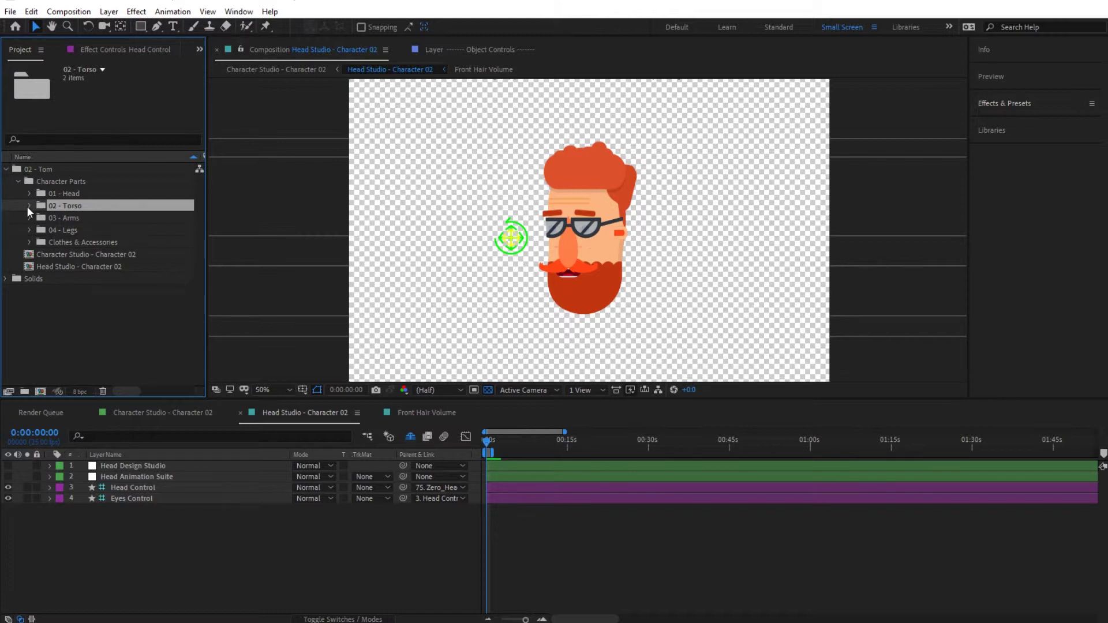
pyautogui.click(28, 206)
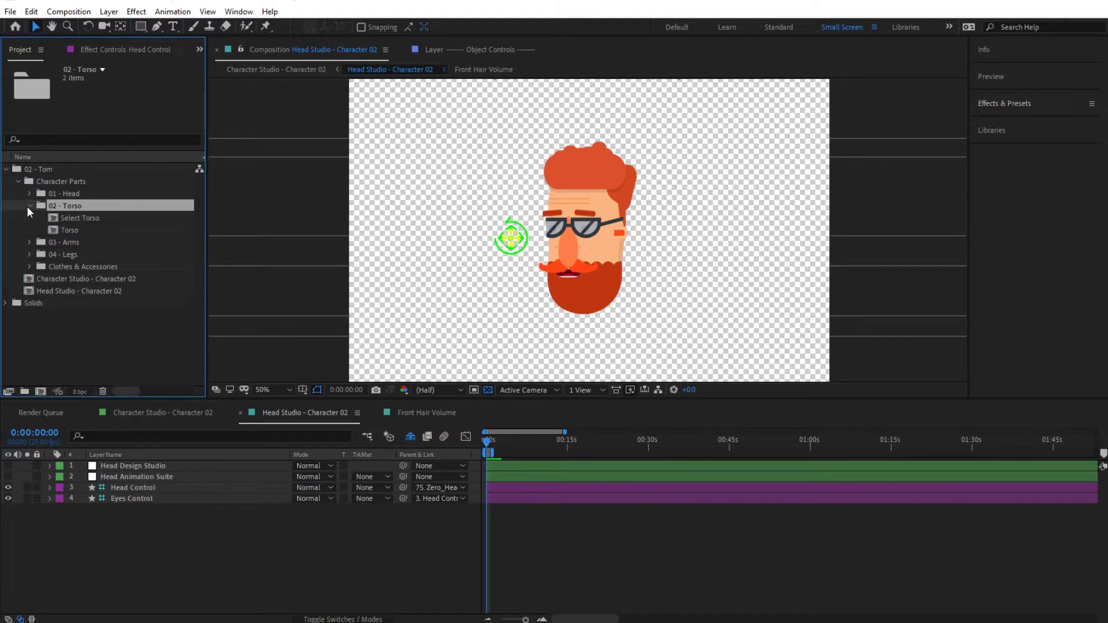
pyautogui.doubleClick(65, 219)
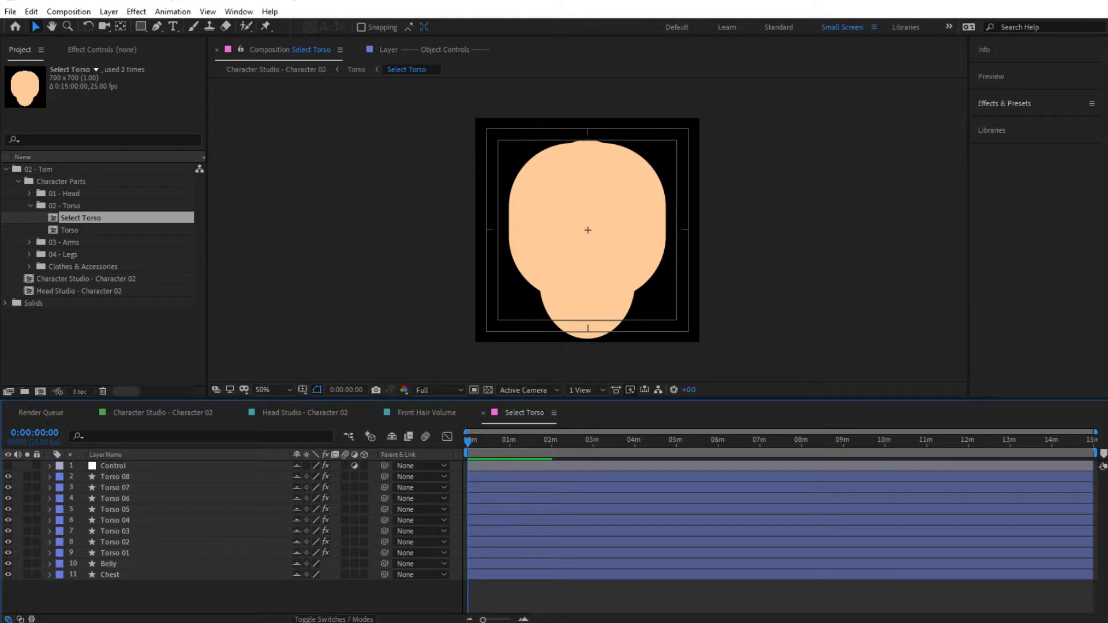
# Step: Import Torso Shape.ai into the 02 - Torso folder and place it in Select Torso between the Control and Torso 08 layers
pyautogui.click(112, 478)
pyautogui.hotkey('alt', 'Tab')
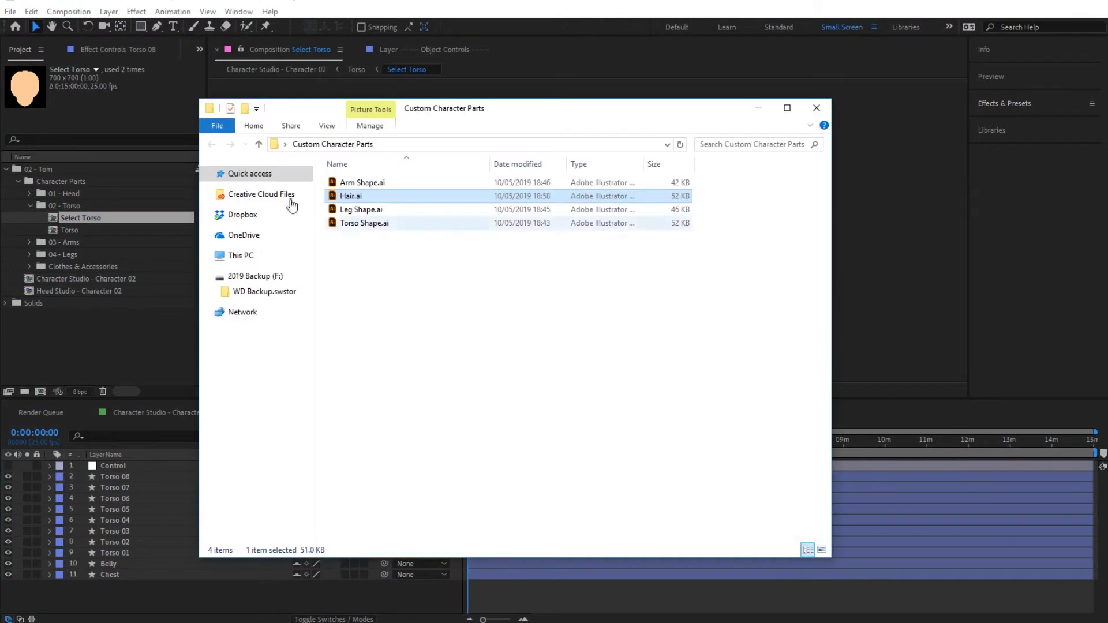
pyautogui.click(365, 222)
pyautogui.moveTo(363, 223); pyautogui.dragTo(71, 211)
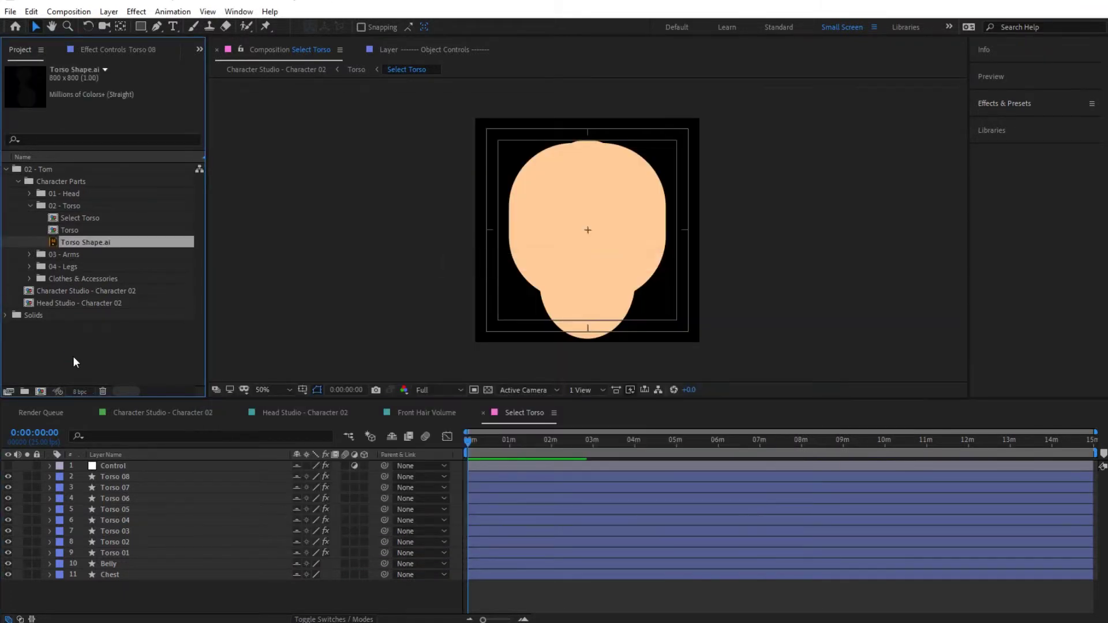
pyautogui.moveTo(71, 242); pyautogui.dragTo(160, 469)
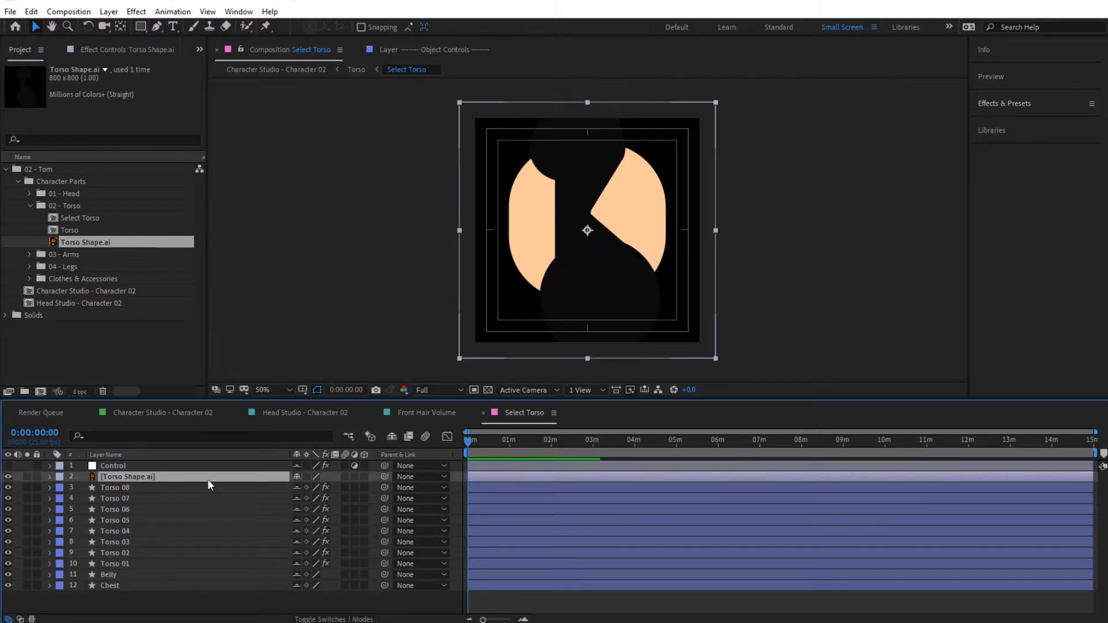
# Step: Turn on the transparency grid for Select Torso and scale the Torso Shape.ai layer to 88%
pyautogui.click(488, 390)
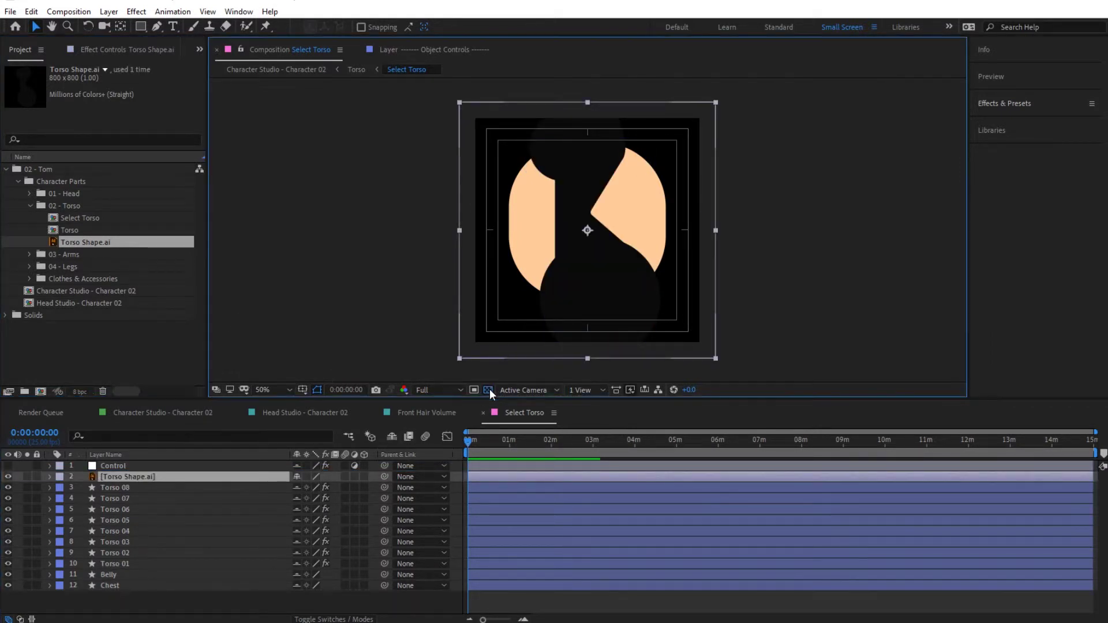
pyautogui.write('s88')
pyautogui.press('Return')
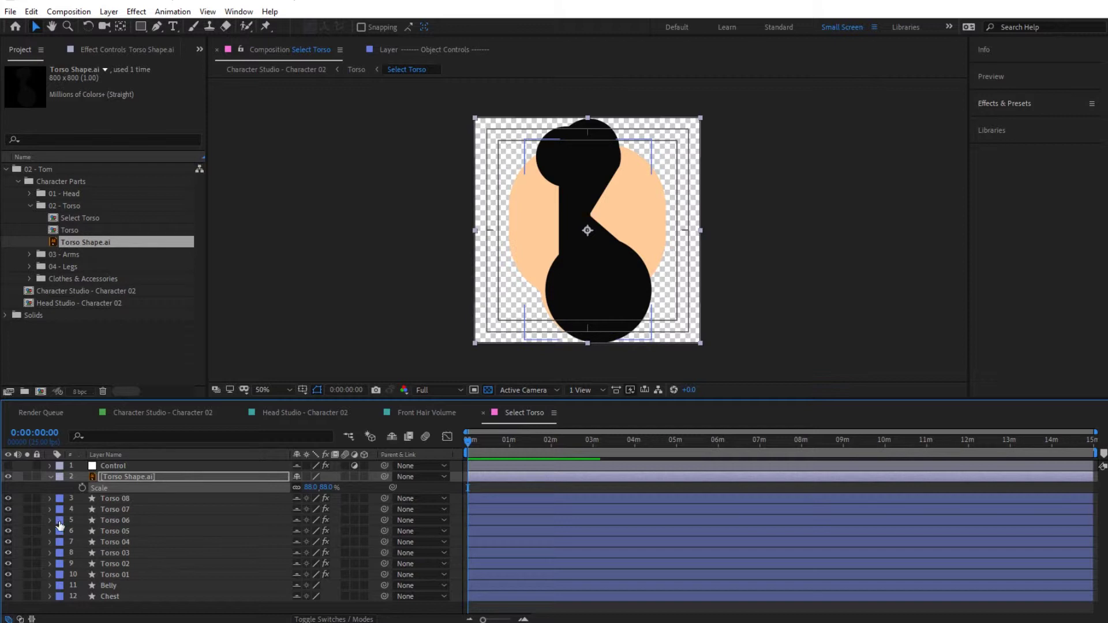
# Step: Hide the Torso 01 to Torso 08 layers, leaving the Belly and Chest layers visible
pyautogui.moveTo(9, 501); pyautogui.dragTo(8, 586)
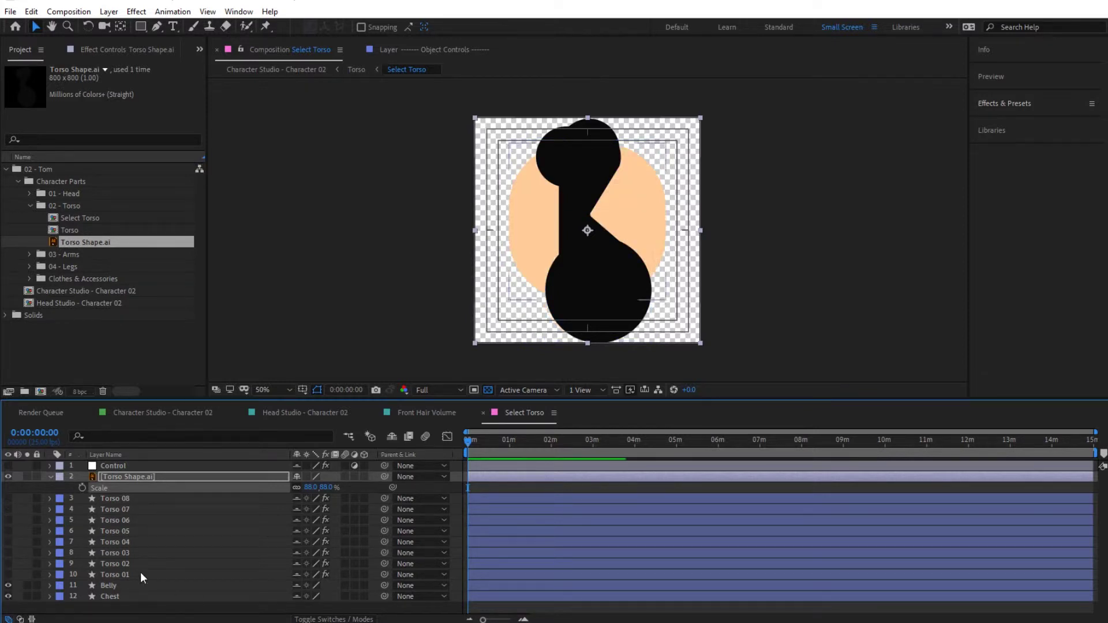
pyautogui.click(111, 585)
pyautogui.click(116, 593)
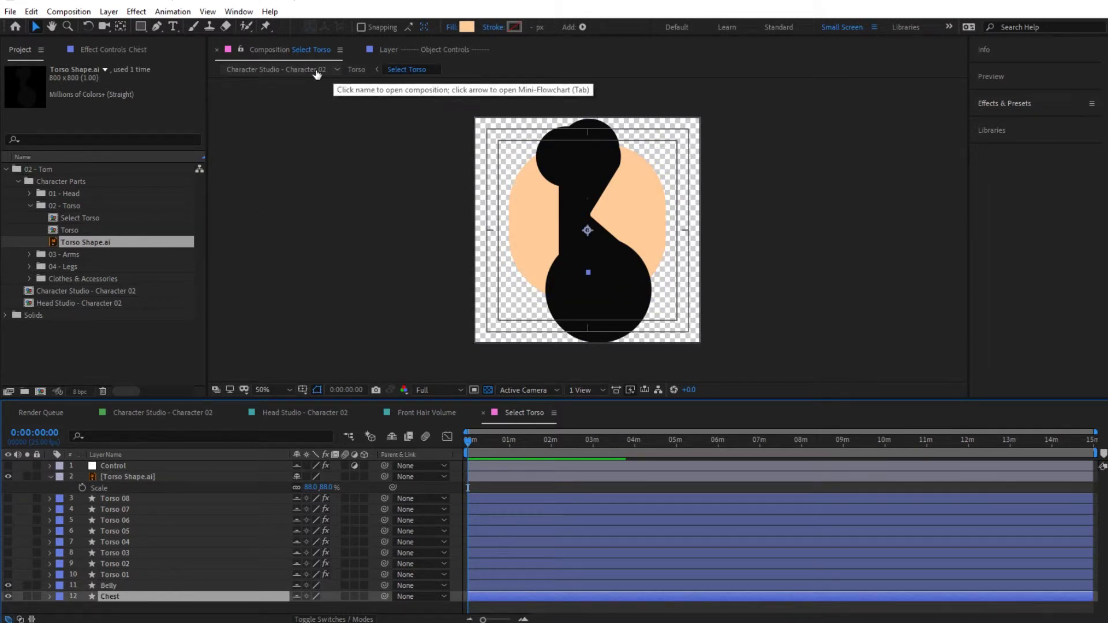
# Step: In Character Studio - Character 02, set the Character Studio layer's Belly Size to 0%
pyautogui.click(287, 73)
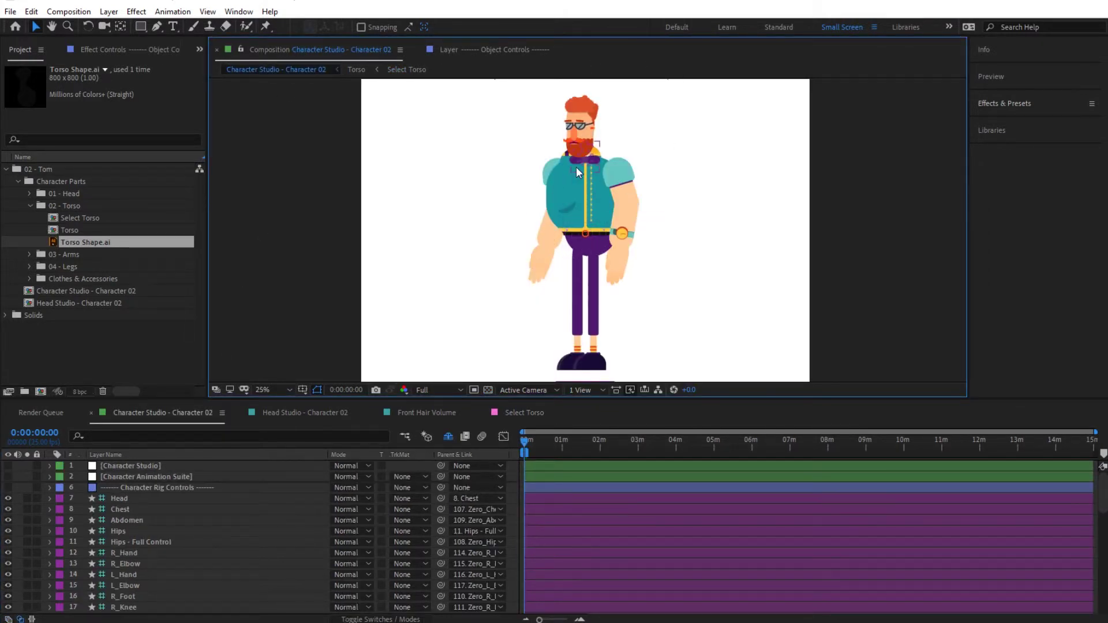
pyautogui.click(151, 465)
pyautogui.click(115, 47)
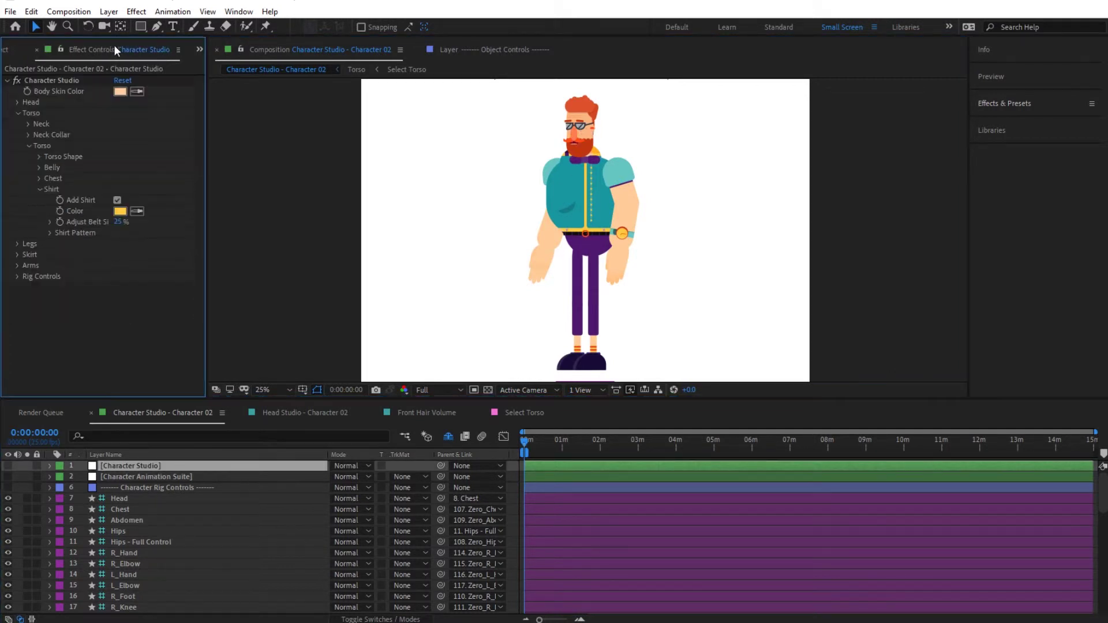
pyautogui.click(40, 168)
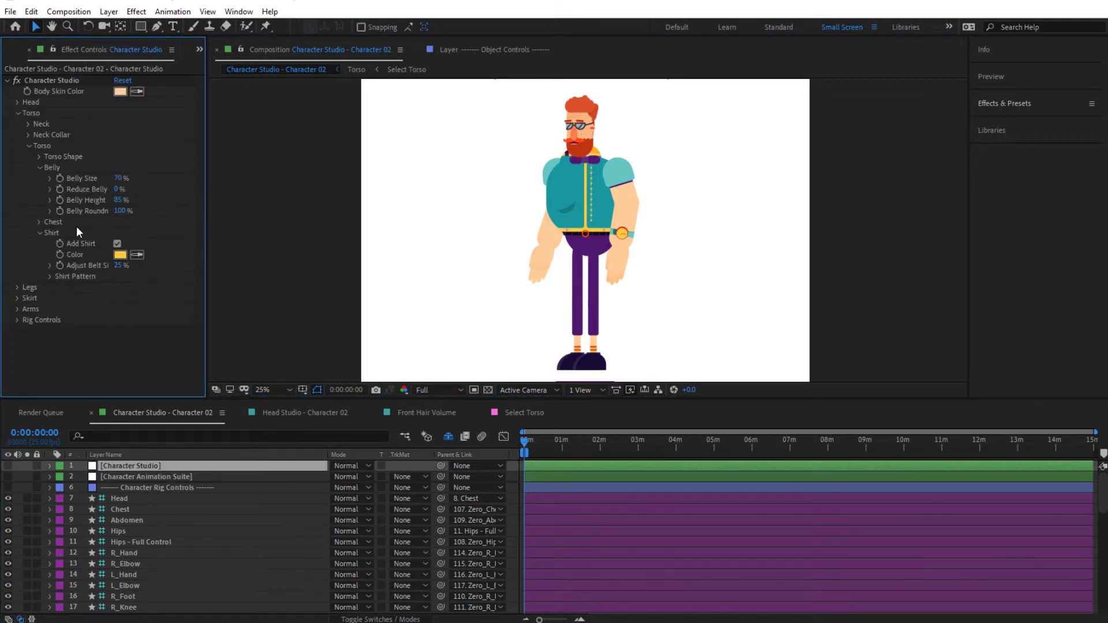
pyautogui.click(119, 179)
pyautogui.write('0')
pyautogui.press('Return')
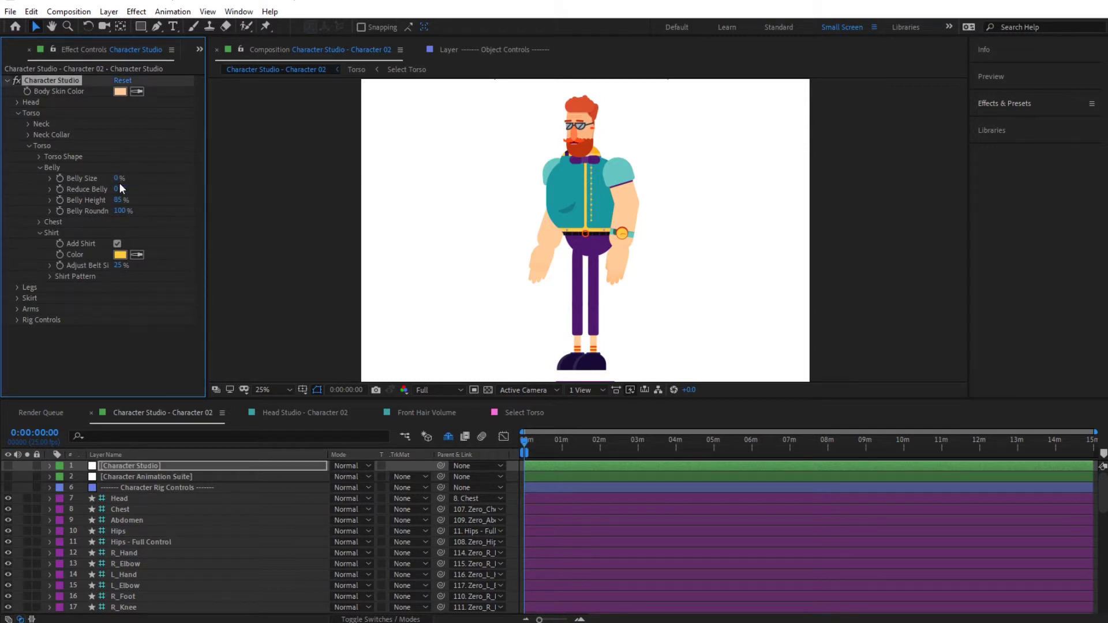
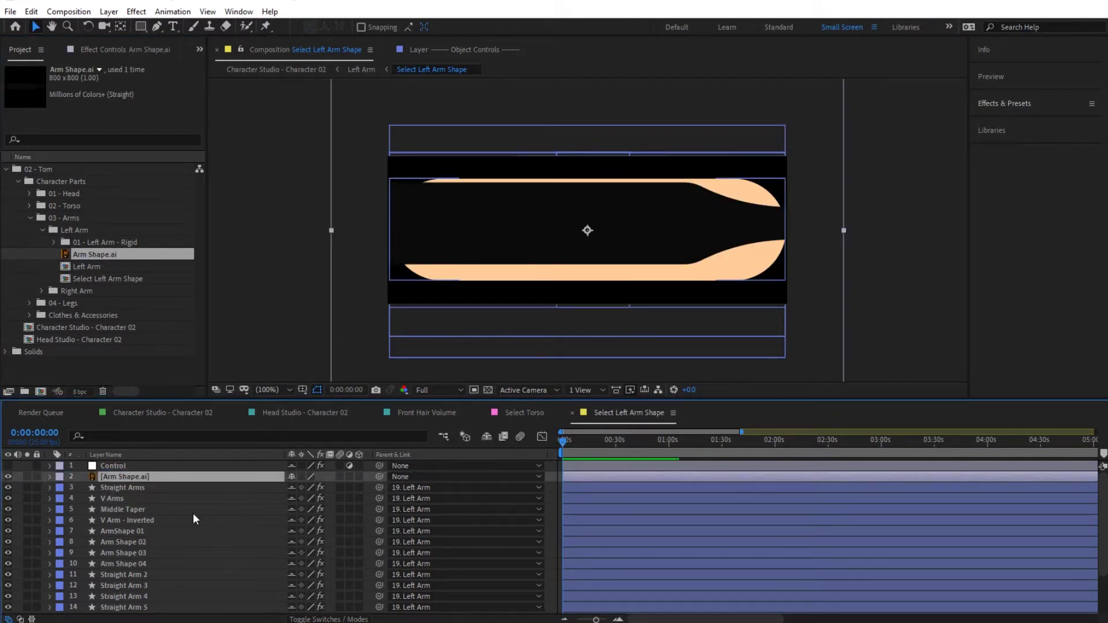
# Step: Scale down and reposition the Arm Shape.ai layer to span the width of Select Left Arm Shape, with the transparency grid turned on
pyautogui.moveTo(427, 248); pyautogui.dragTo(470, 255)
pyautogui.click(488, 390)
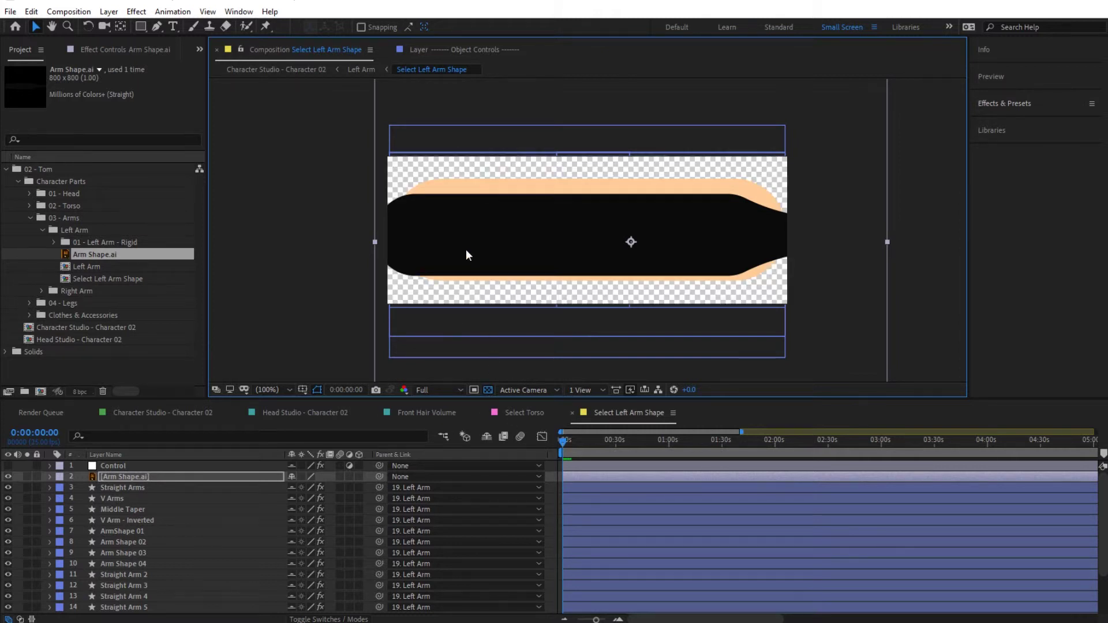
pyautogui.press('s')
pyautogui.moveTo(325, 487); pyautogui.dragTo(315, 488)
pyautogui.moveTo(503, 240); pyautogui.dragTo(459, 235)
pyautogui.click(52, 476)
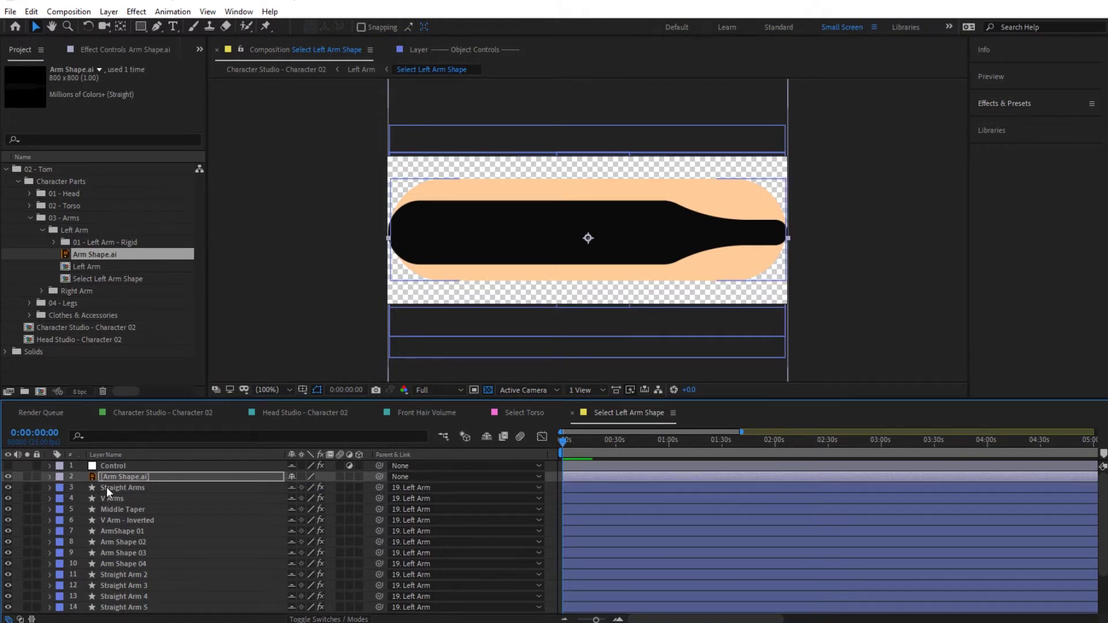
# Step: Hide all layers from Straight Arms to Shoulder Muscle and check the custom arm in Character Studio - Character 02
pyautogui.click(106, 486)
pyautogui.scroll(-3, 124, 555)
pyautogui.keyDown('shift'); pyautogui.click(113, 594); pyautogui.keyUp('shift')
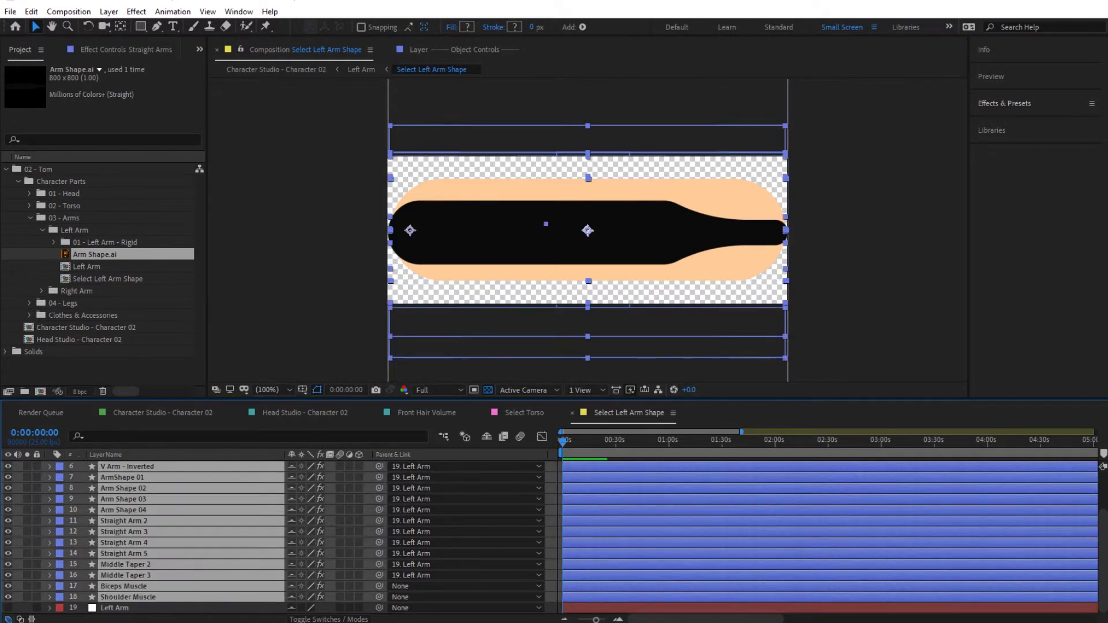
pyautogui.moveTo(8, 596); pyautogui.dragTo(8, 466)
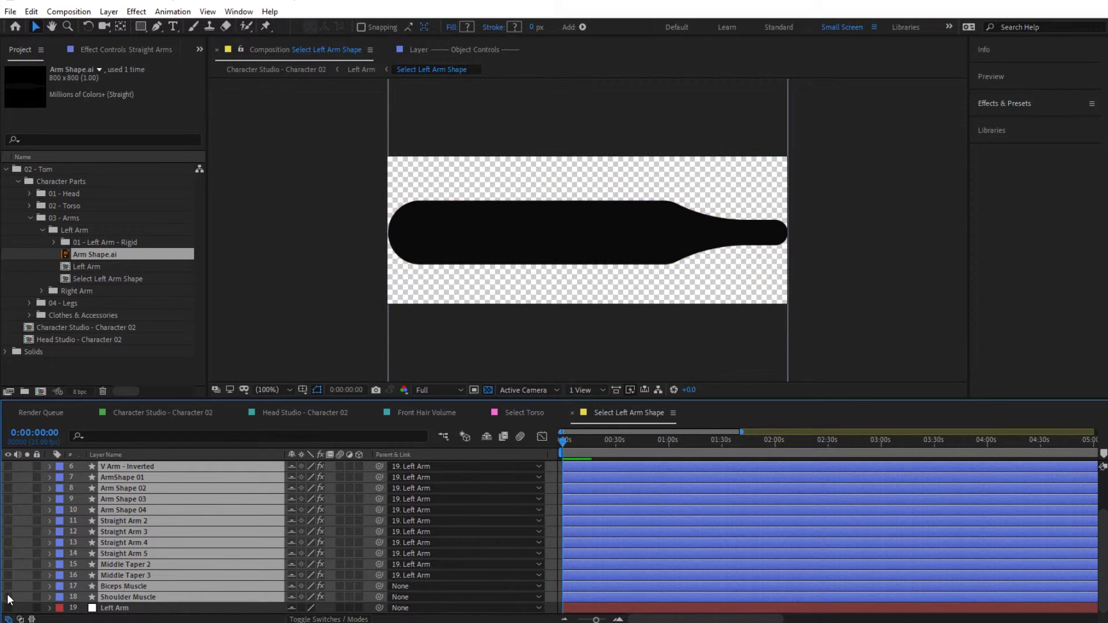
pyautogui.click(361, 70)
pyautogui.click(298, 69)
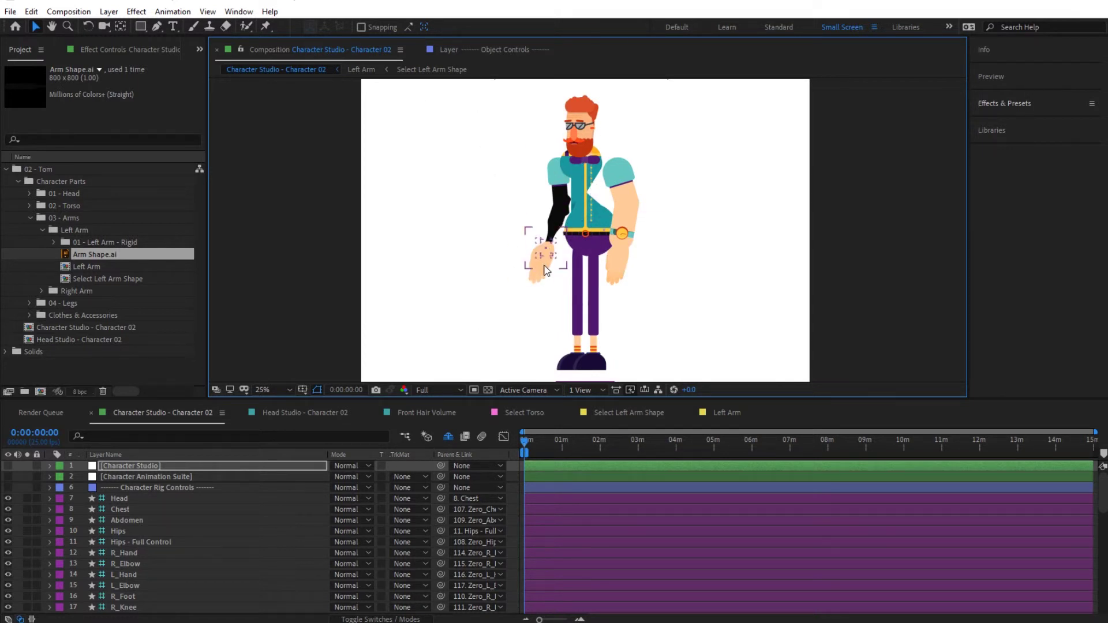
# Step: Apply the Tint effect to the Arm Shape.ai layer in the Select Left Arm Shape composition
pyautogui.click(416, 70)
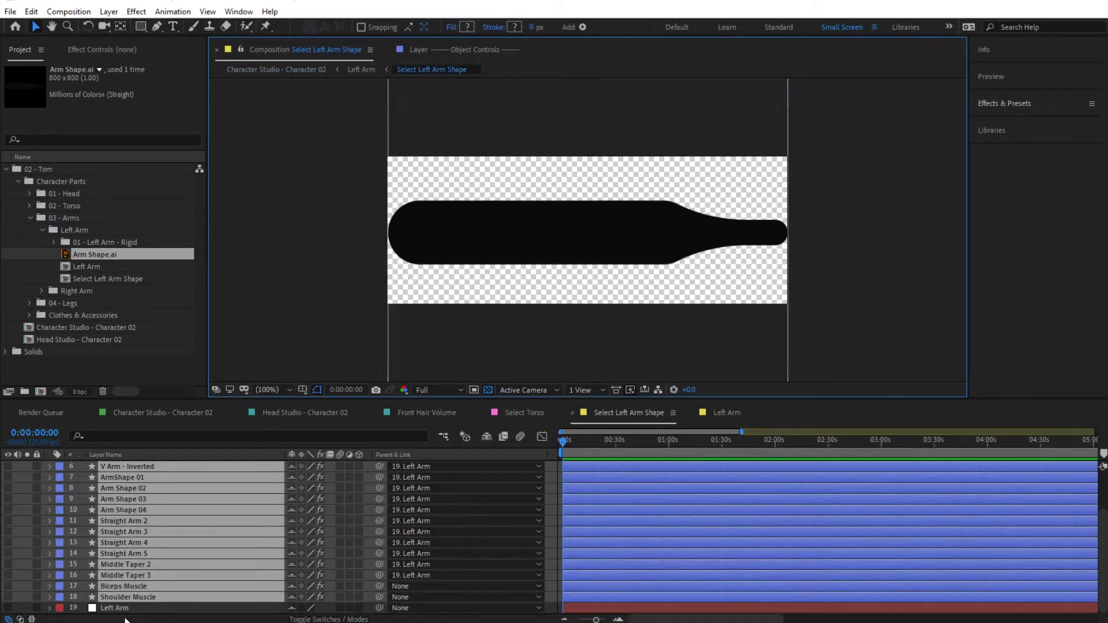
pyautogui.scroll(3, 164, 518)
pyautogui.click(119, 478)
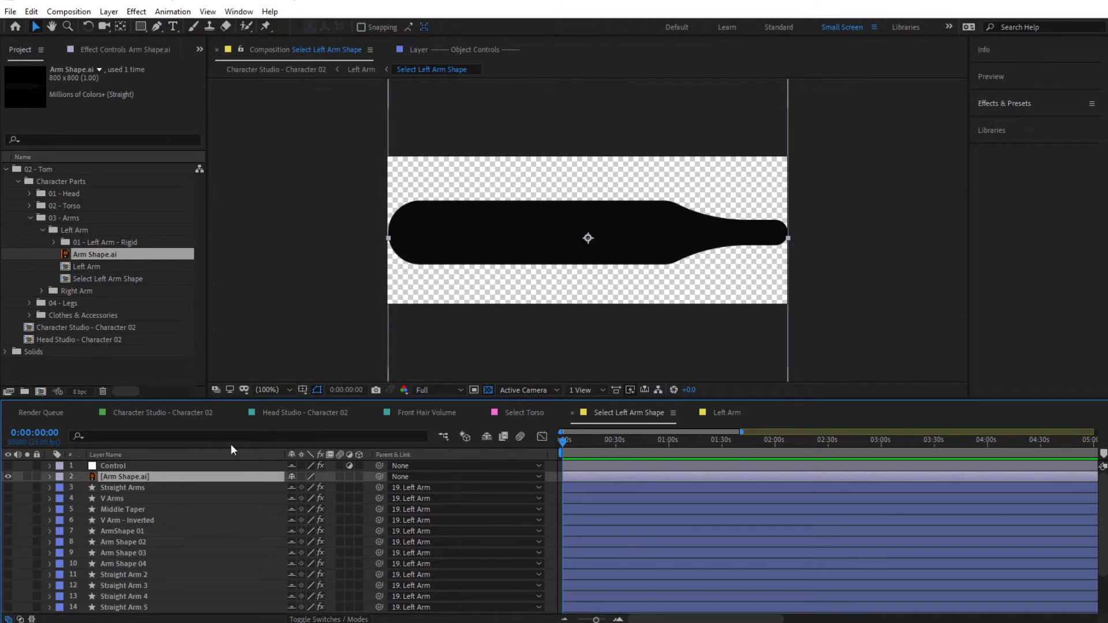
pyautogui.click(1003, 104)
pyautogui.doubleClick(1006, 125)
pyautogui.write('tint')
pyautogui.moveTo(1010, 192); pyautogui.dragTo(117, 476)
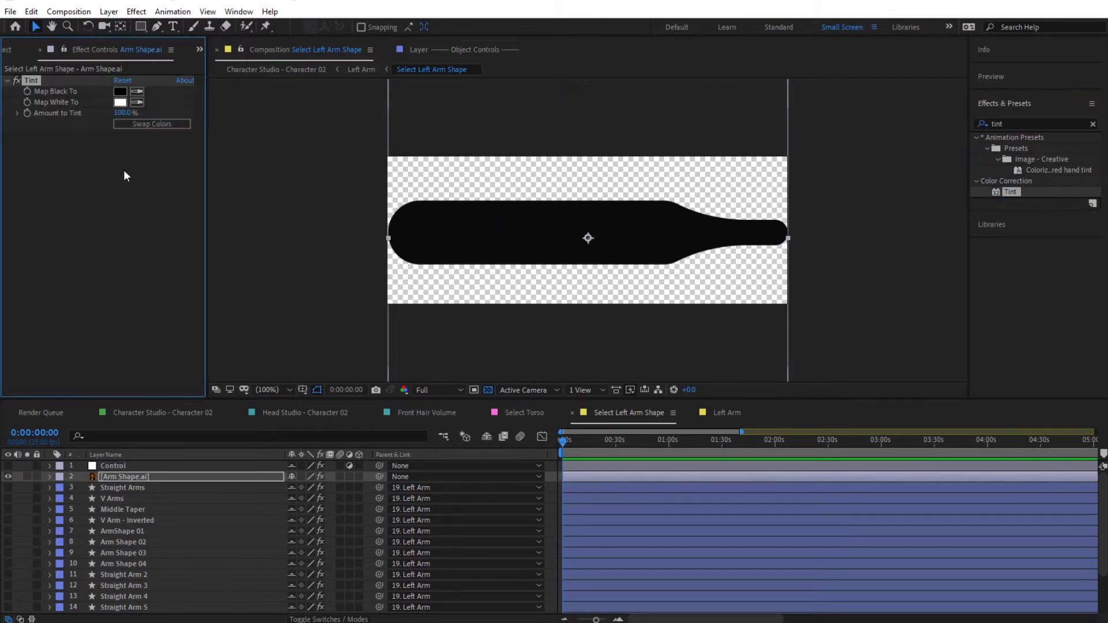
# Step: Set the Tint effect's Map Black To color to FECC99 and check the arm in Character Studio - Character 02
pyautogui.click(120, 92)
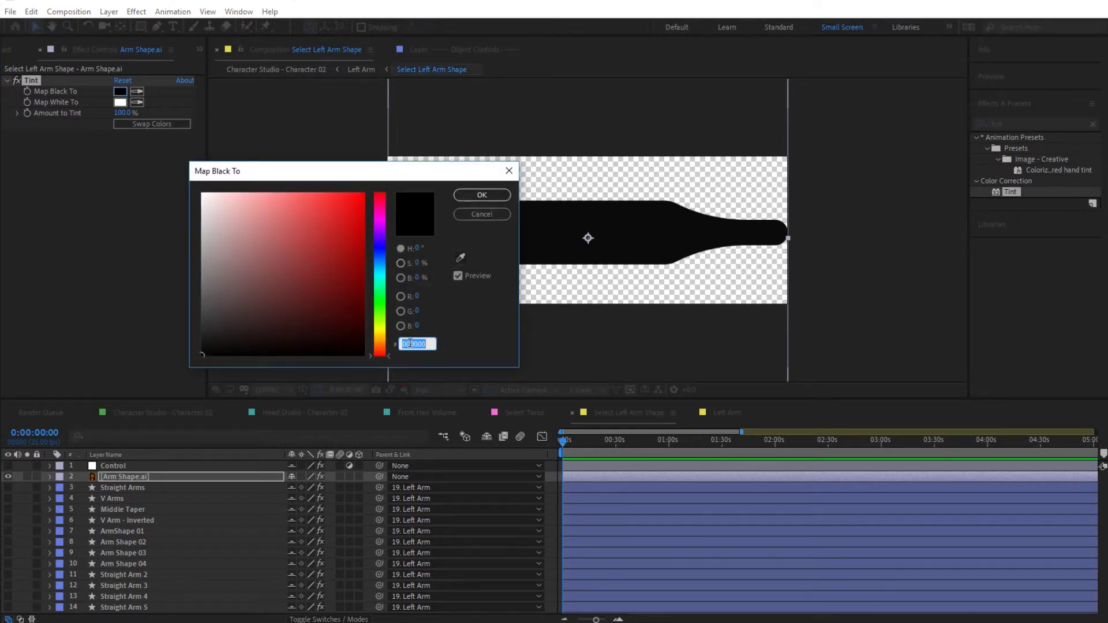
pyautogui.write('FECC99')
pyautogui.press('Tab')
pyautogui.click(481, 195)
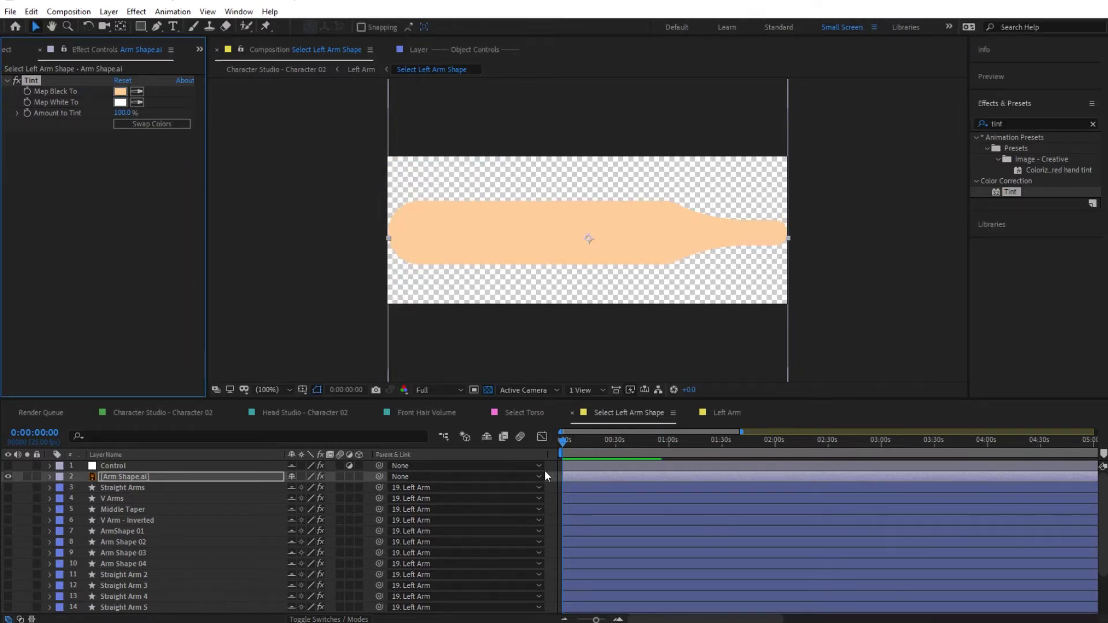
pyautogui.click(276, 69)
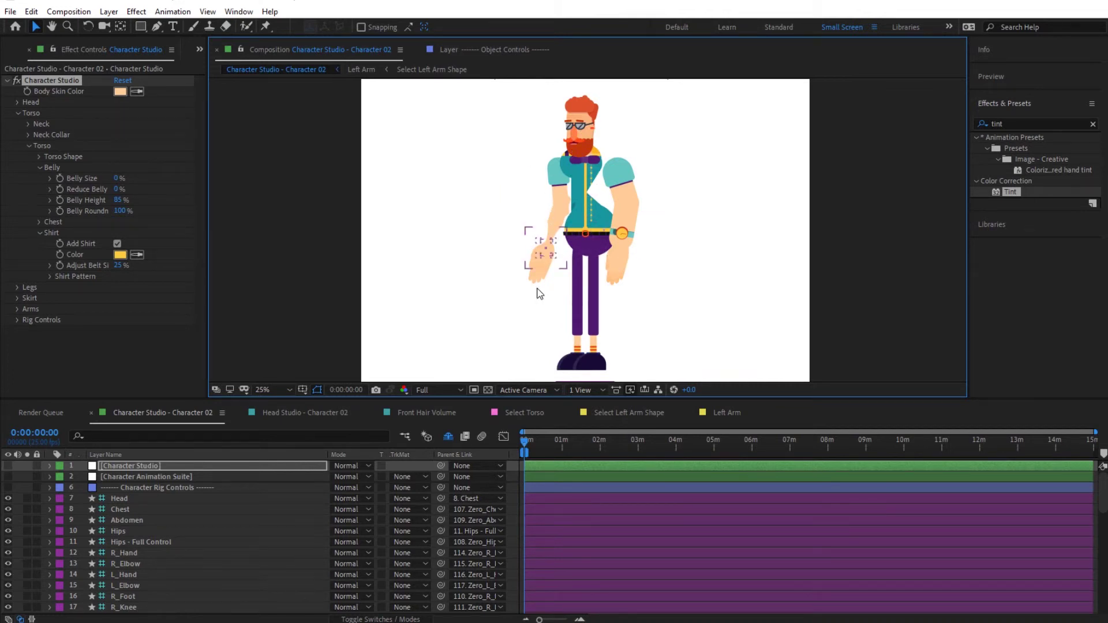
pyautogui.click(514, 488)
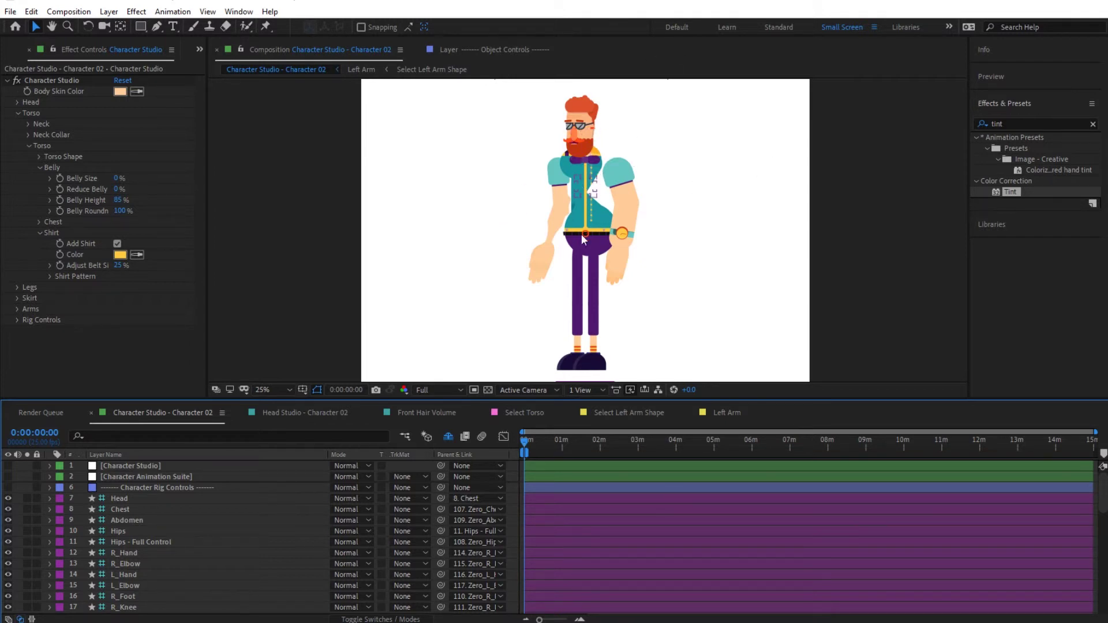
# Step: In Select Torso, scale the Torso Shape.ai layer to 76% and lower it onto the composition's bottom edge
pyautogui.click(523, 412)
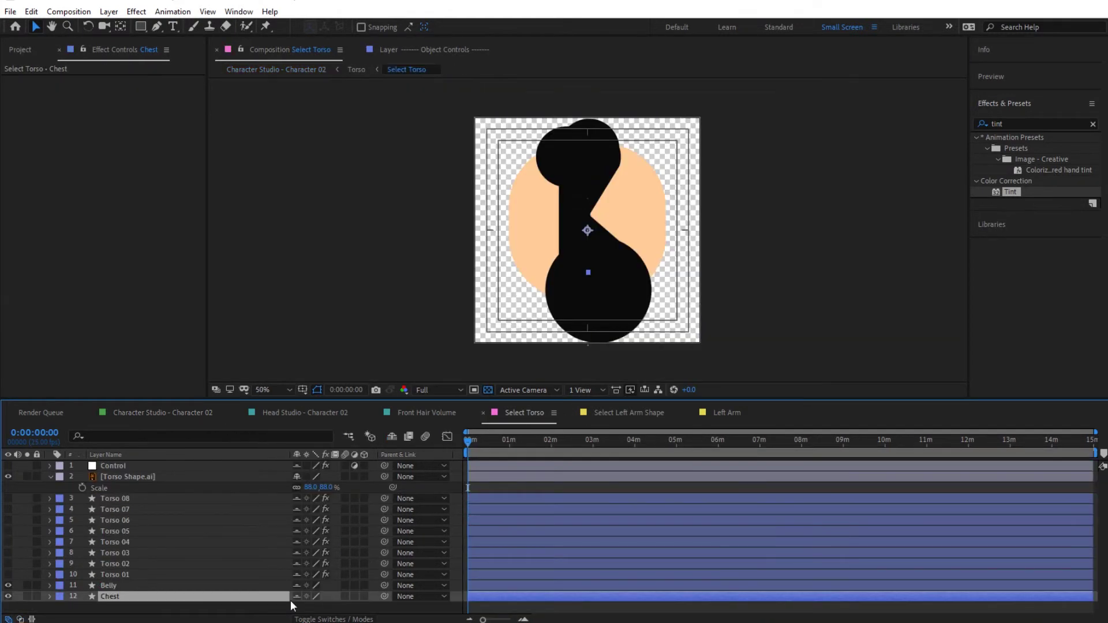
pyautogui.click(121, 477)
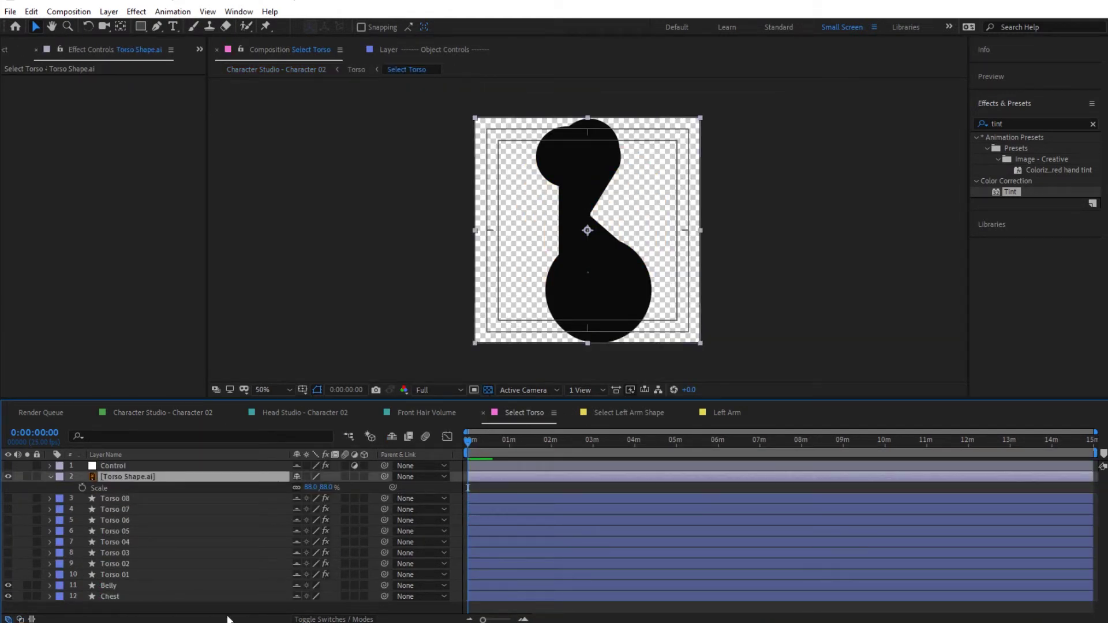
pyautogui.press('s')
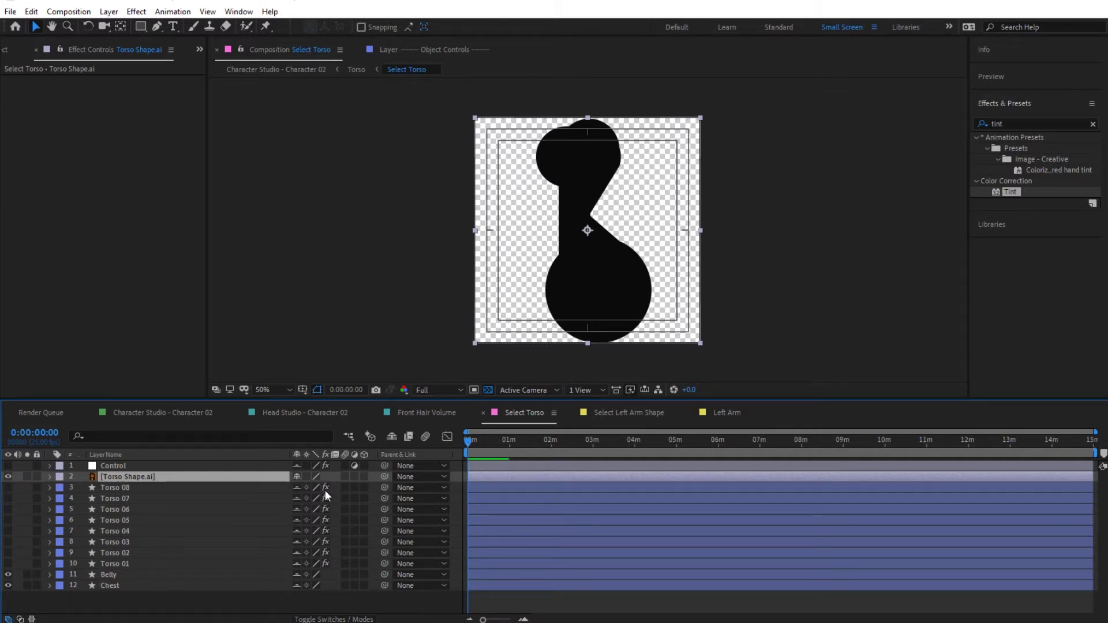
pyautogui.press('s')
pyautogui.moveTo(322, 490); pyautogui.dragTo(315, 492)
pyautogui.moveTo(605, 290); pyautogui.dragTo(605, 311)
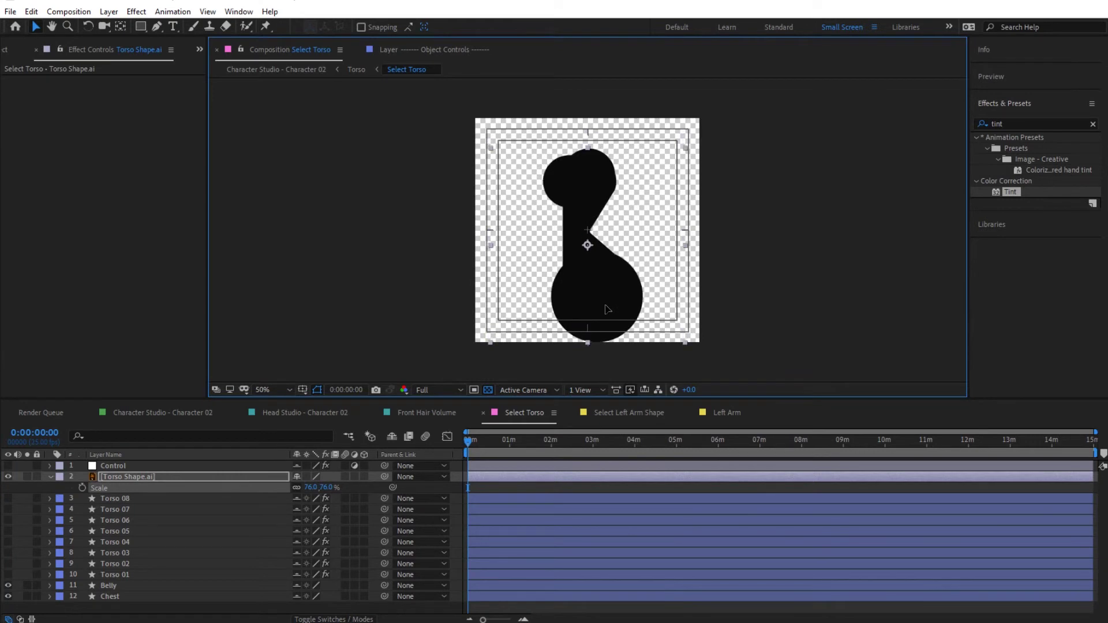
# Step: Shift the torso shape slightly left in Select Torso, comparing its fit on the character in Character Studio - Character 02
pyautogui.click(356, 69)
pyautogui.click(318, 70)
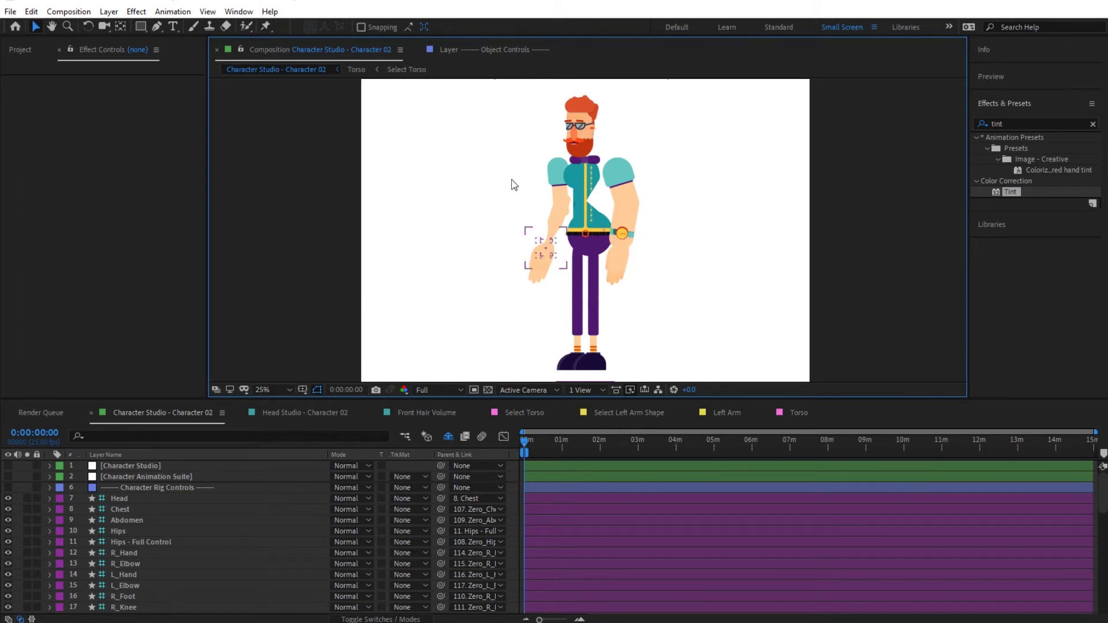
pyautogui.click(393, 72)
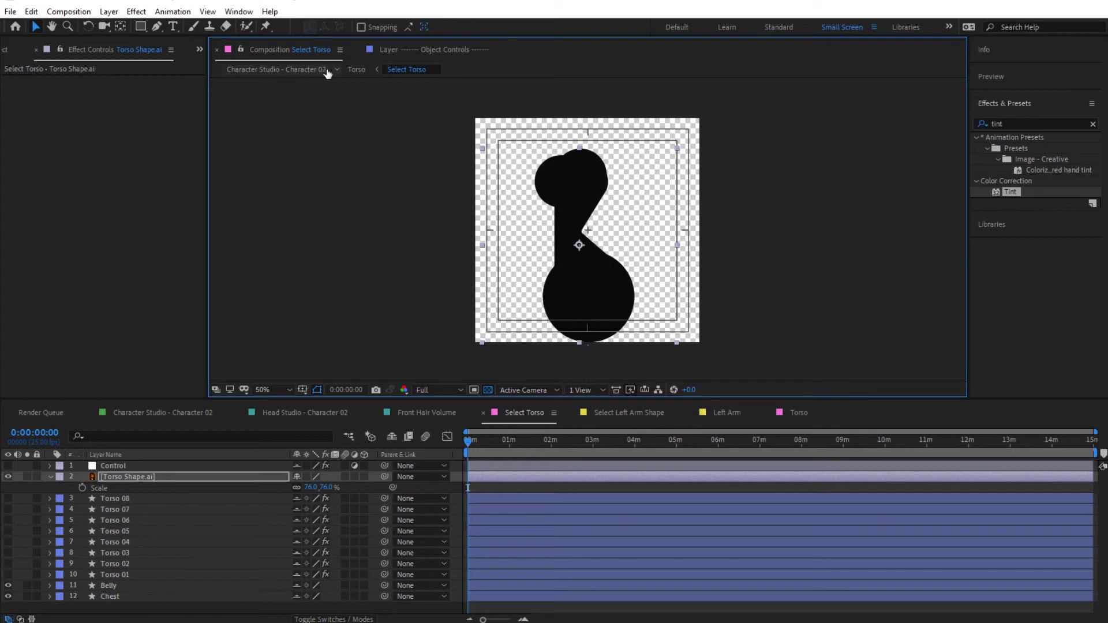
pyautogui.click(306, 70)
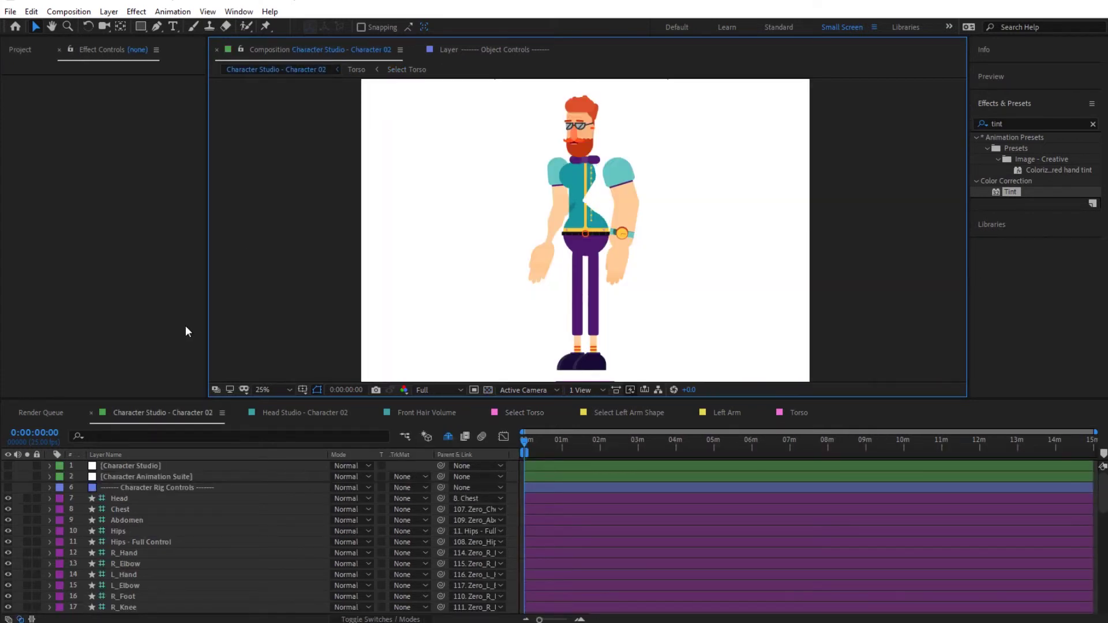
# Step: Look through the Character Studio layer's Torso settings, including Torso Shape, and collapse the Torso group
pyautogui.click(157, 476)
pyautogui.click(117, 468)
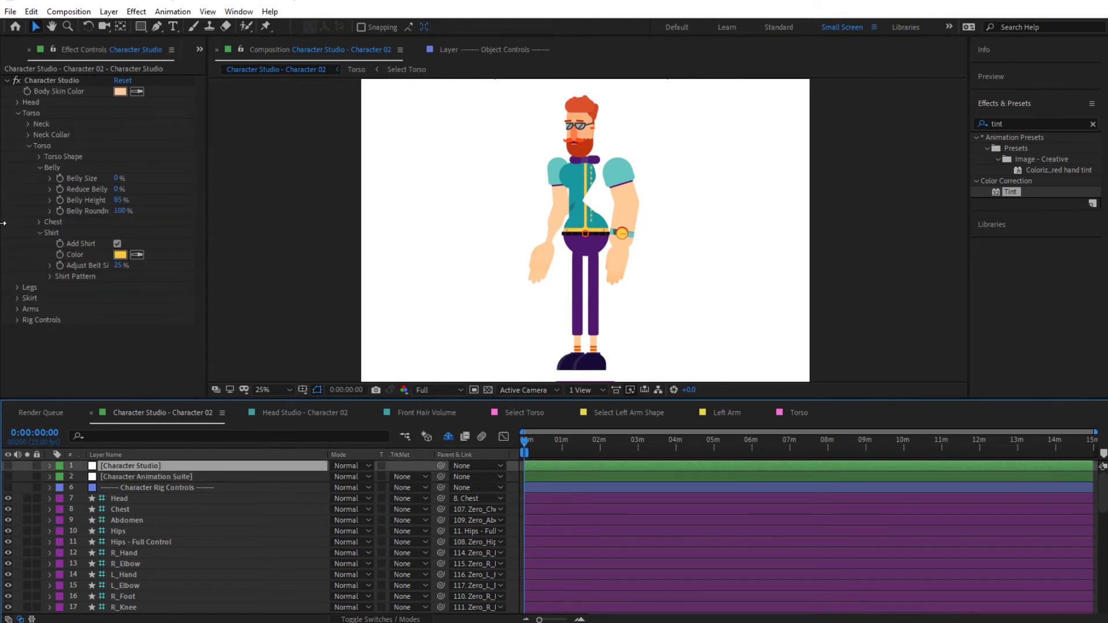
pyautogui.click(40, 168)
pyautogui.click(39, 190)
pyautogui.click(29, 146)
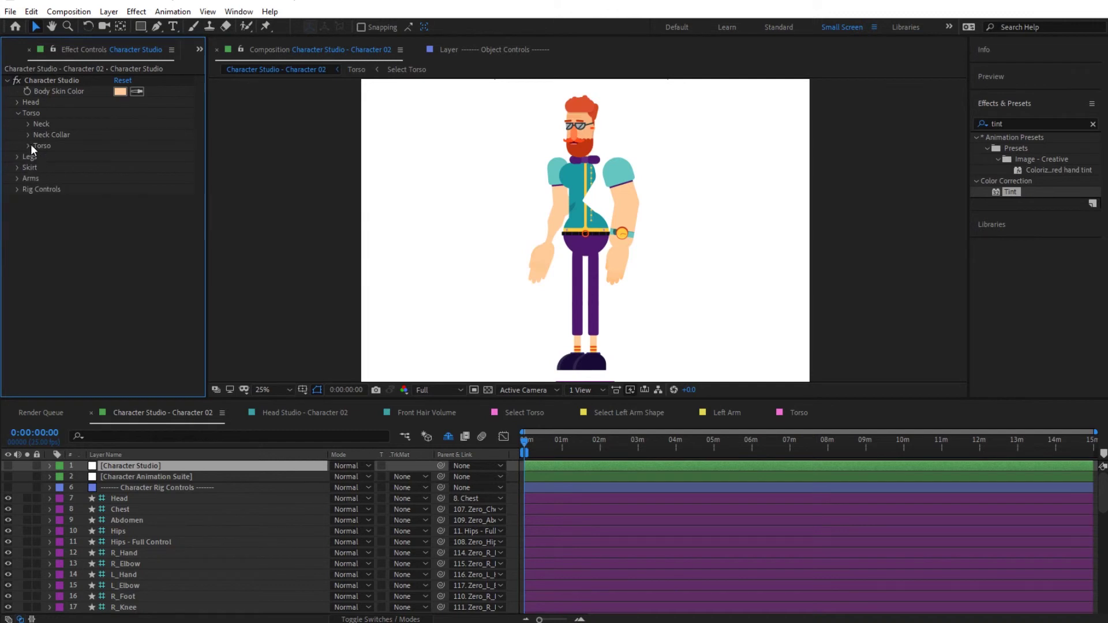
pyautogui.click(22, 112)
pyautogui.click(16, 112)
pyautogui.click(29, 146)
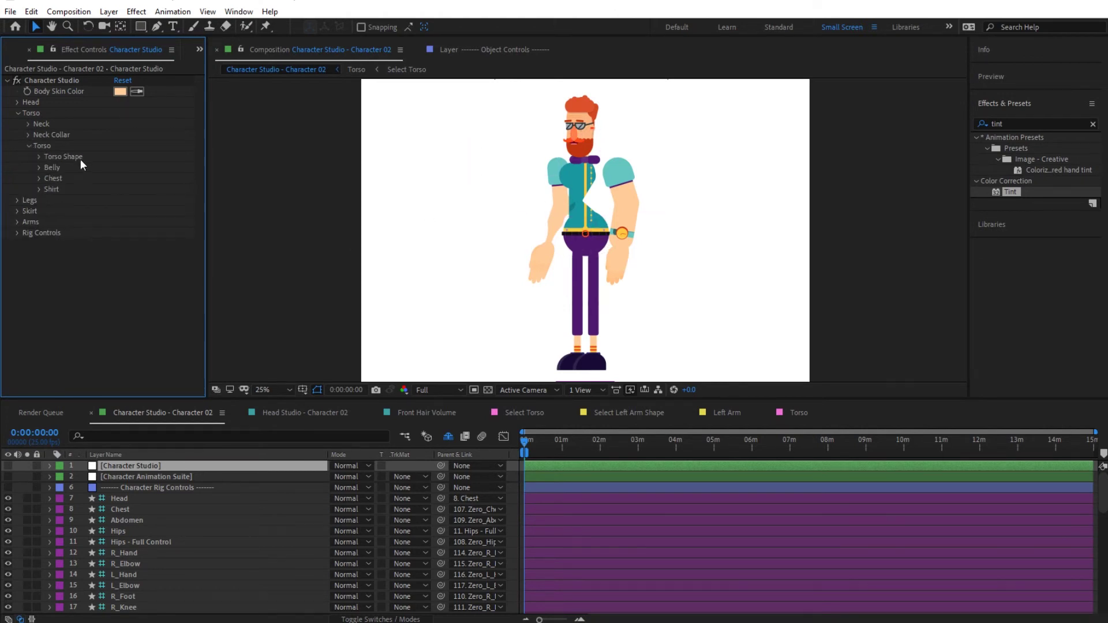
pyautogui.click(40, 157)
pyautogui.click(40, 155)
pyautogui.click(31, 146)
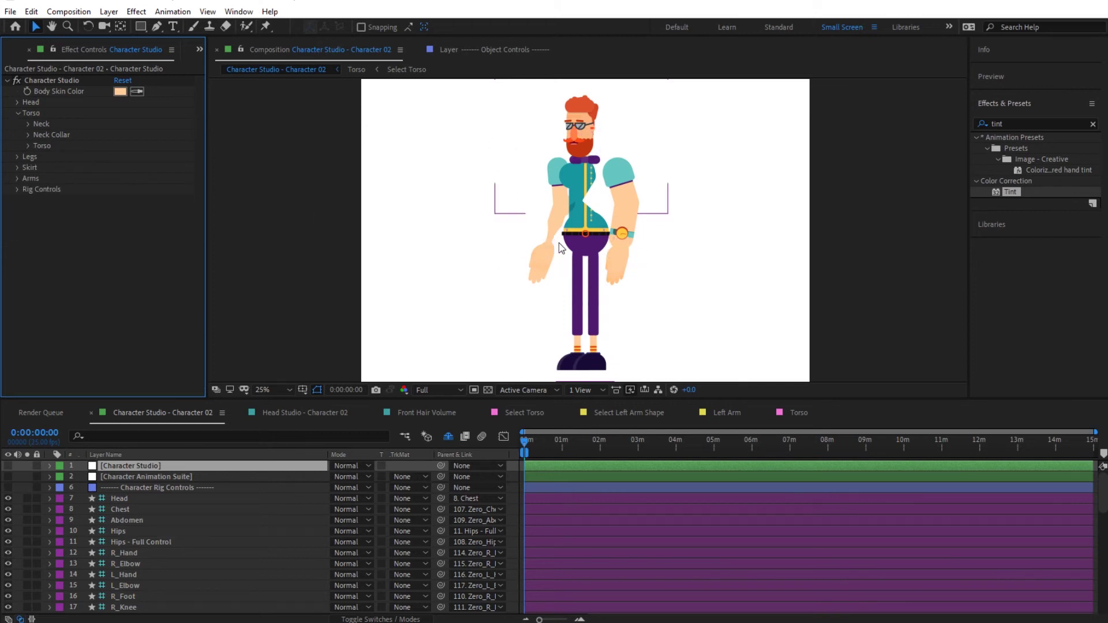
# Step: In the Character Studio layer's Arm Shape settings, set Distance to 14 and Hands Size to 67
pyautogui.click(17, 177)
pyautogui.click(29, 189)
pyautogui.moveTo(121, 243); pyautogui.dragTo(105, 246)
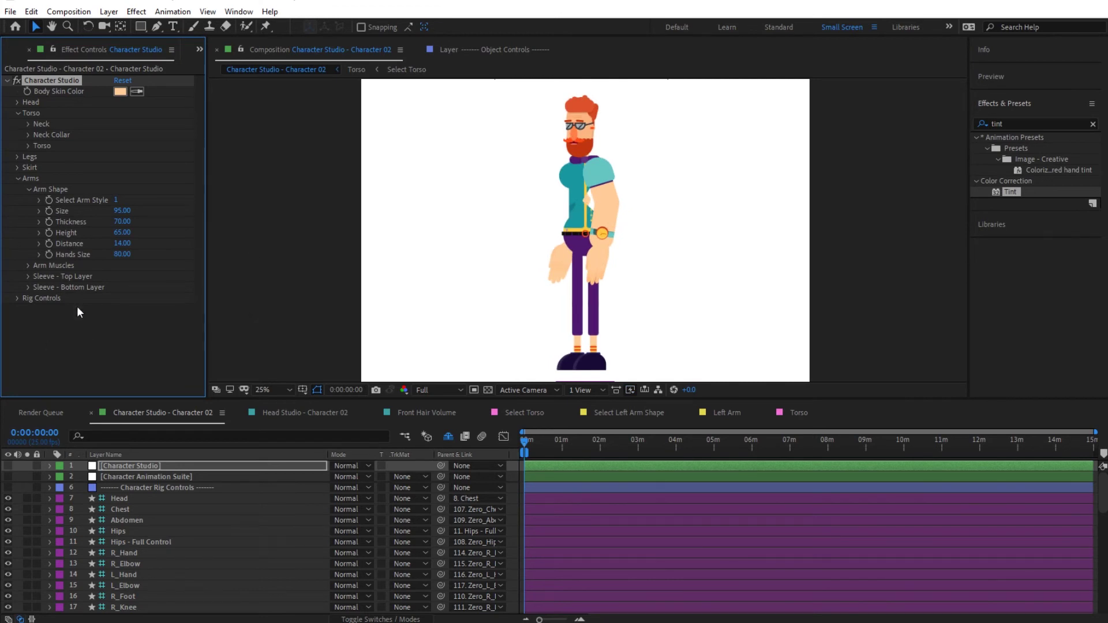
pyautogui.moveTo(124, 257); pyautogui.dragTo(137, 294)
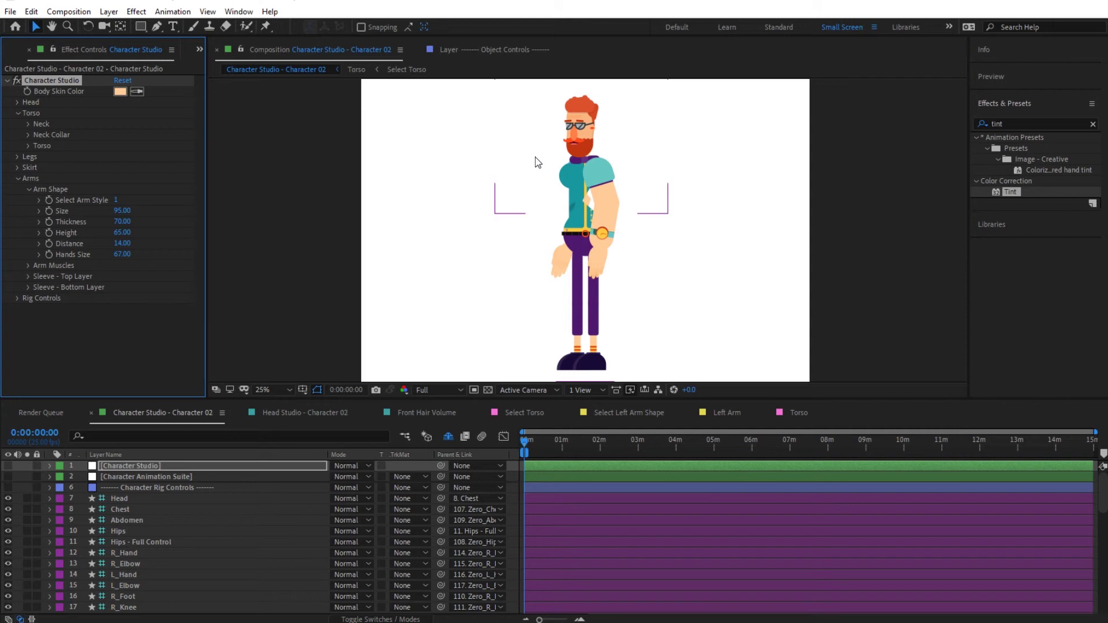
# Step: Examine the project's 01 - Head and 02 - Torso folders for their customisable part compositions, collapsing the folders once viewed
pyautogui.click(11, 51)
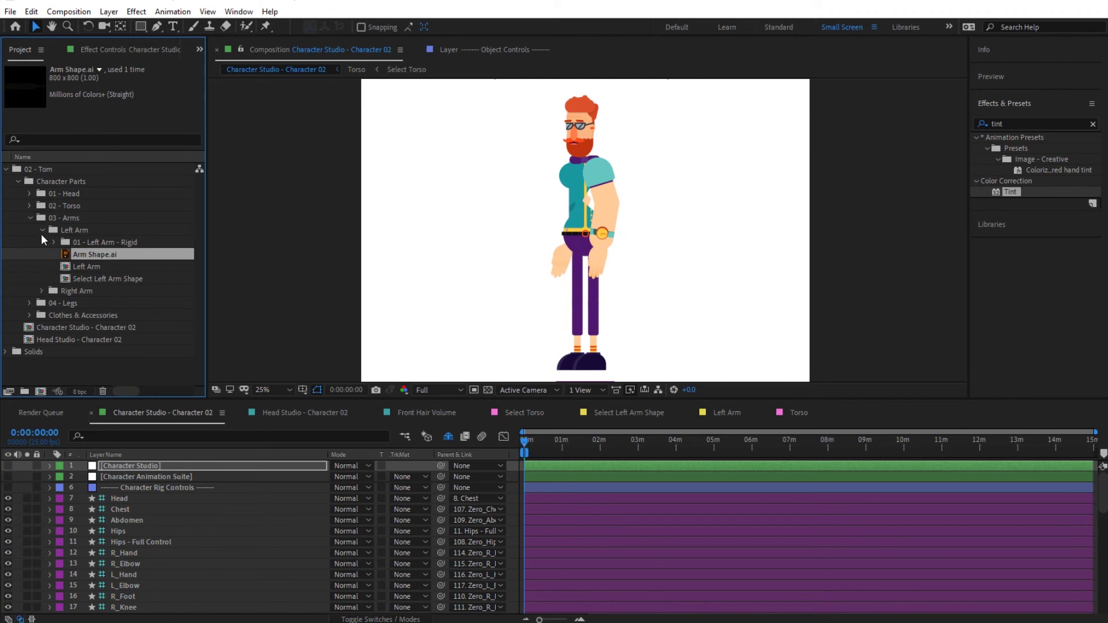
pyautogui.click(41, 230)
pyautogui.click(30, 217)
pyautogui.click(30, 194)
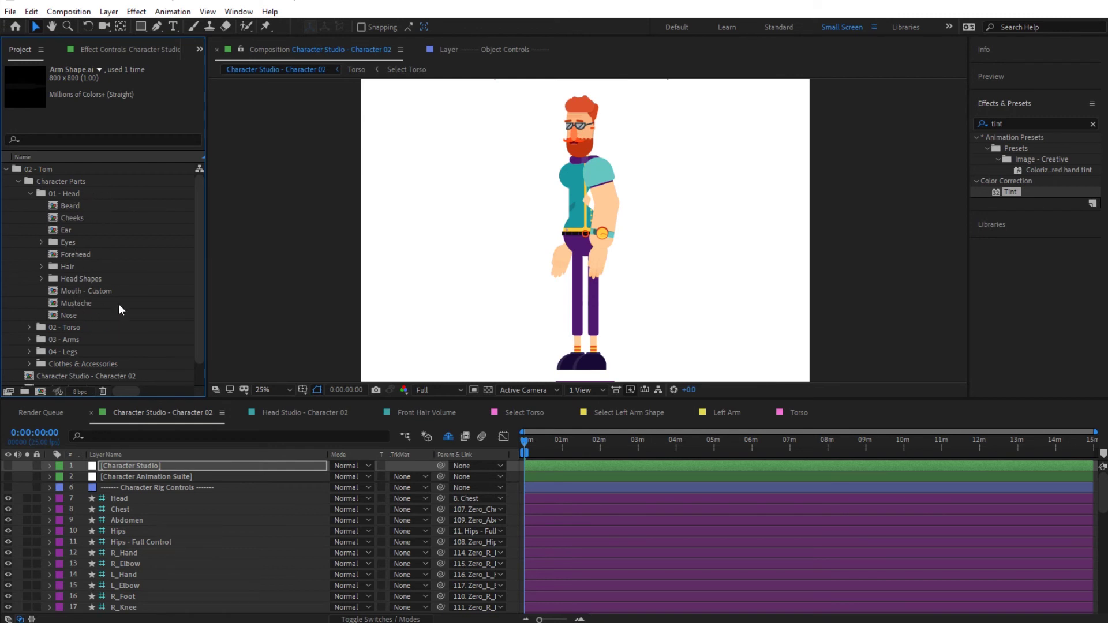
pyautogui.click(30, 194)
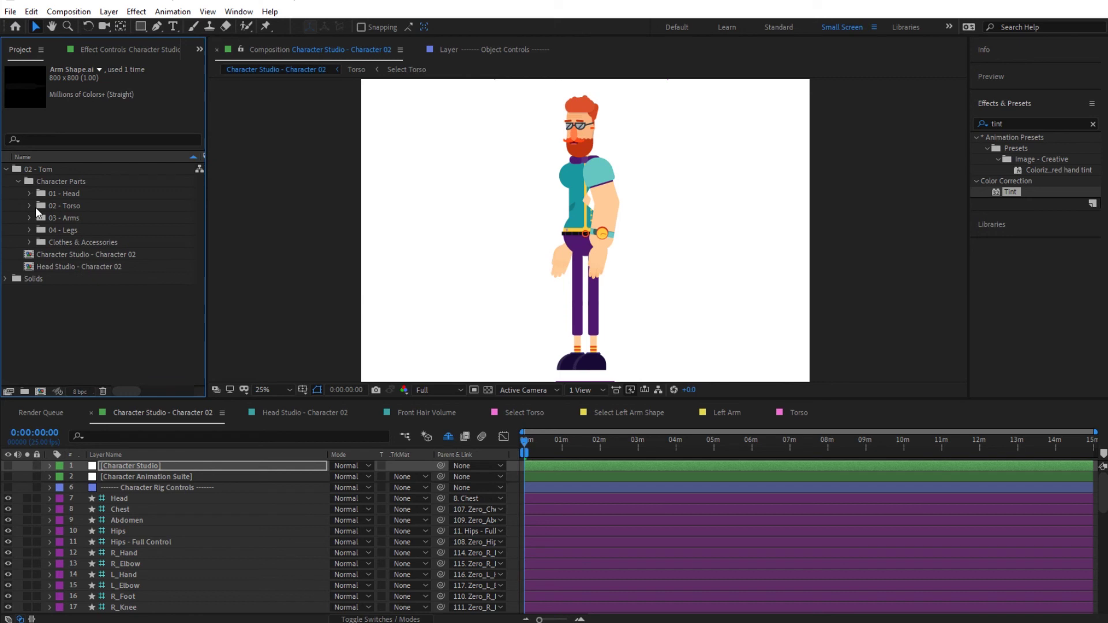
pyautogui.click(30, 206)
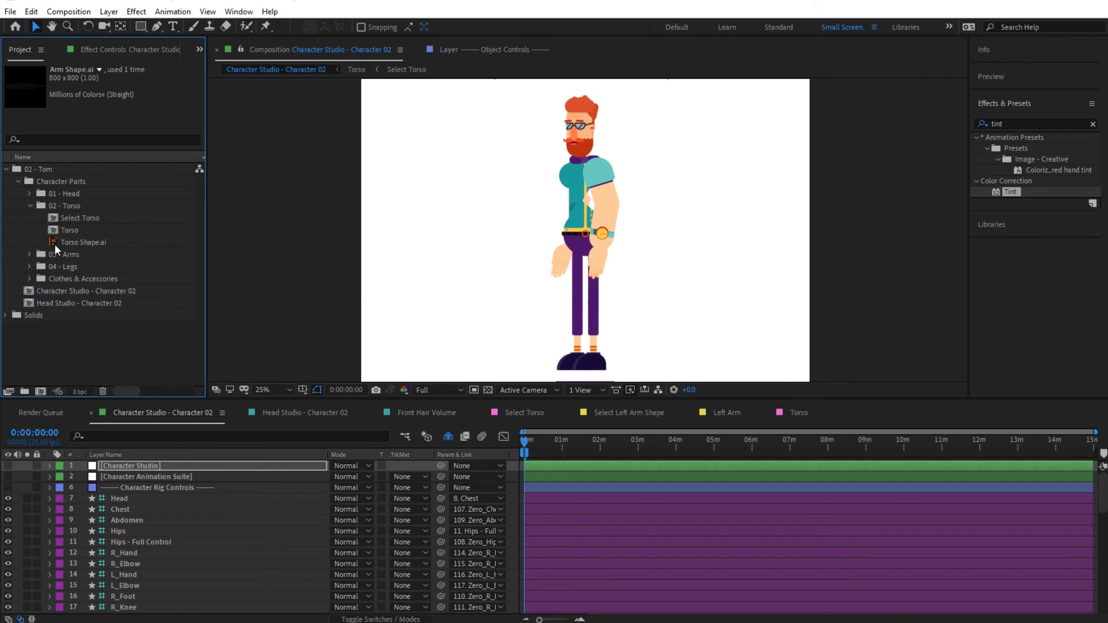
pyautogui.click(30, 206)
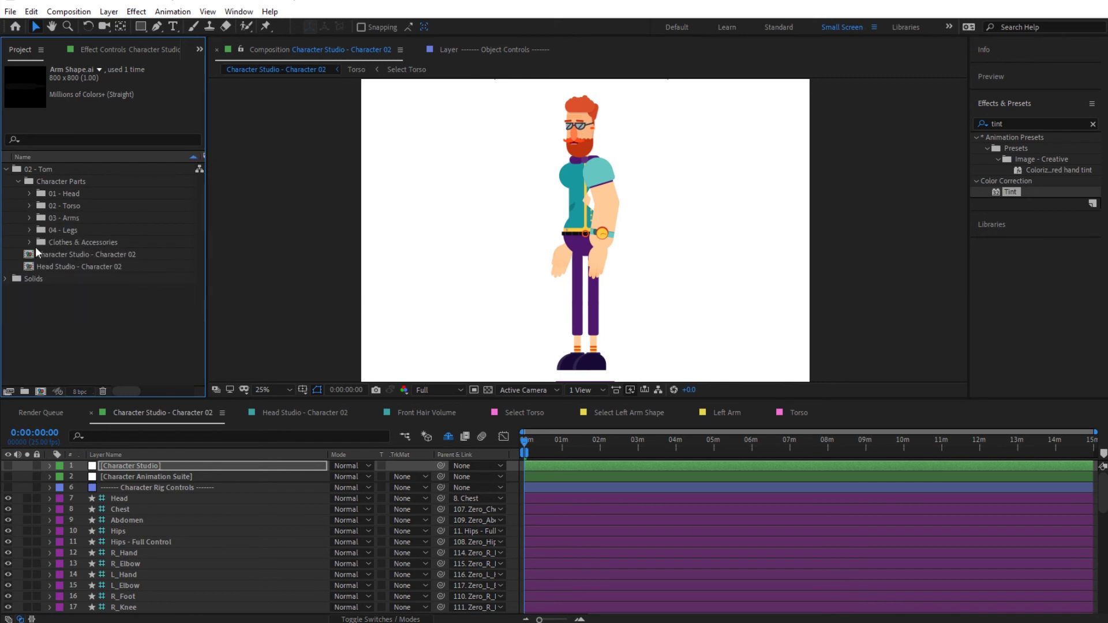
# Step: Examine the 03 - Arms and 04 - Legs folders, including Right Arm, Left Leg with Select Left Leg Shape, and Feet
pyautogui.click(30, 218)
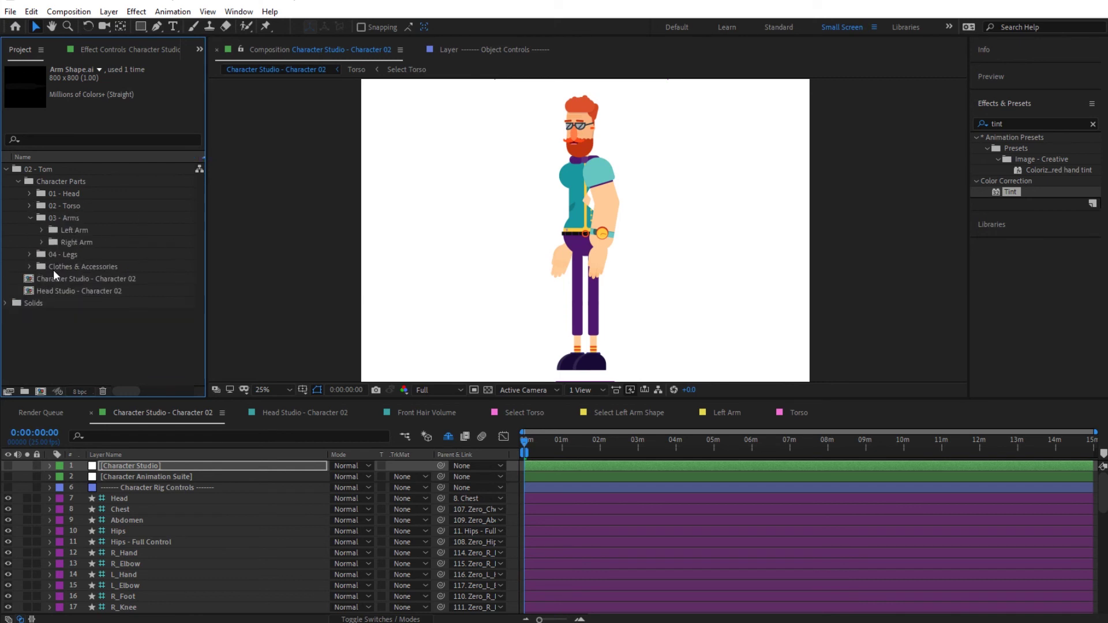
pyautogui.click(42, 243)
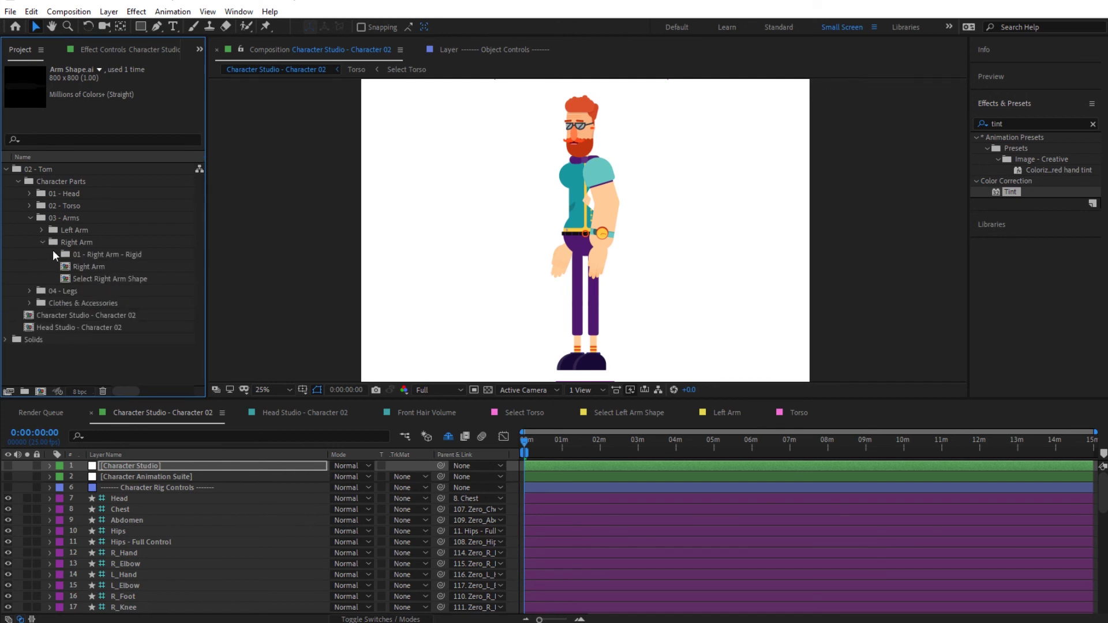
pyautogui.click(41, 243)
pyautogui.click(30, 217)
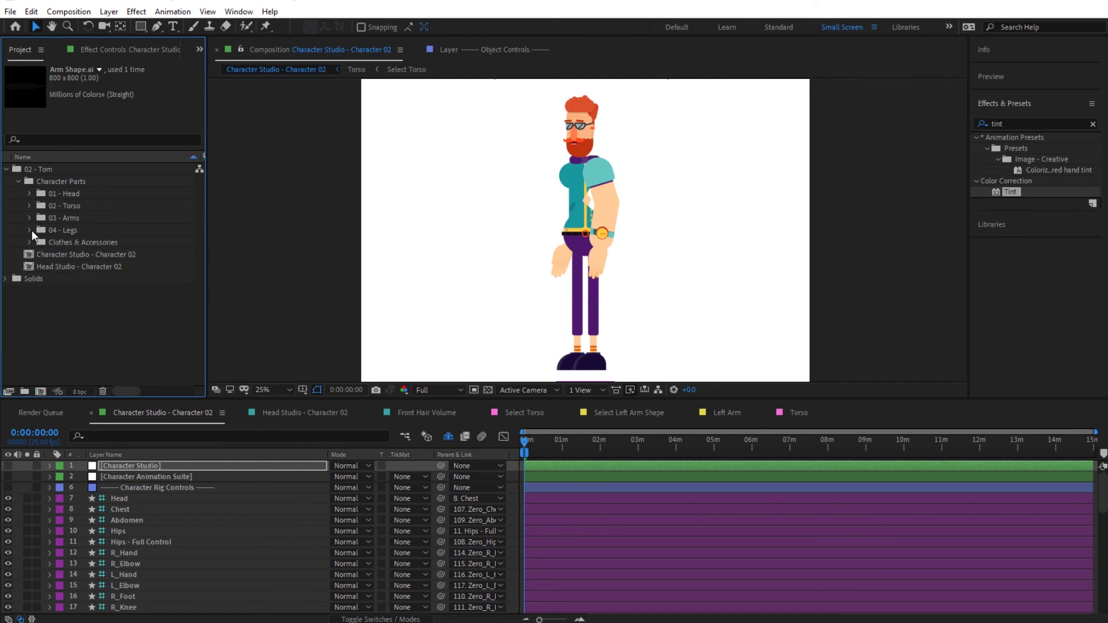
pyautogui.click(29, 230)
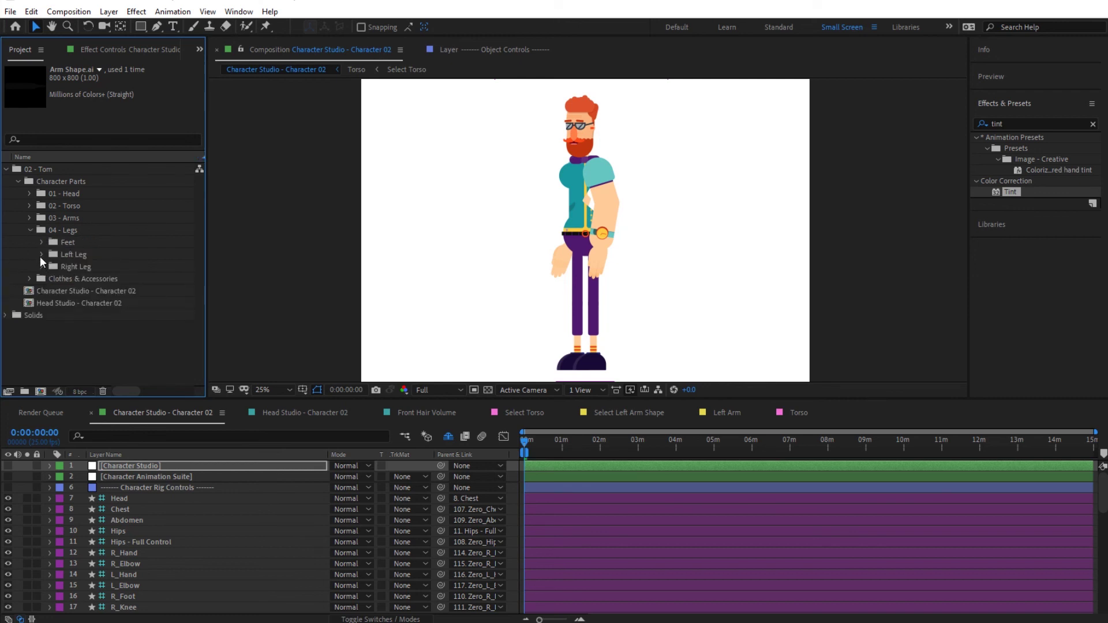
pyautogui.click(41, 255)
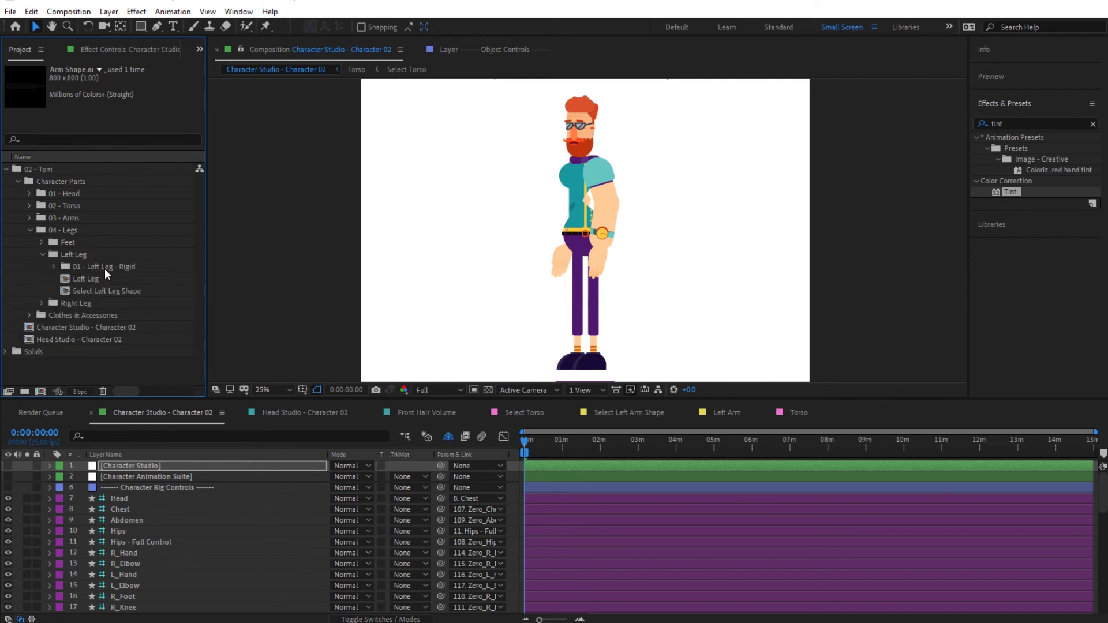
pyautogui.click(85, 291)
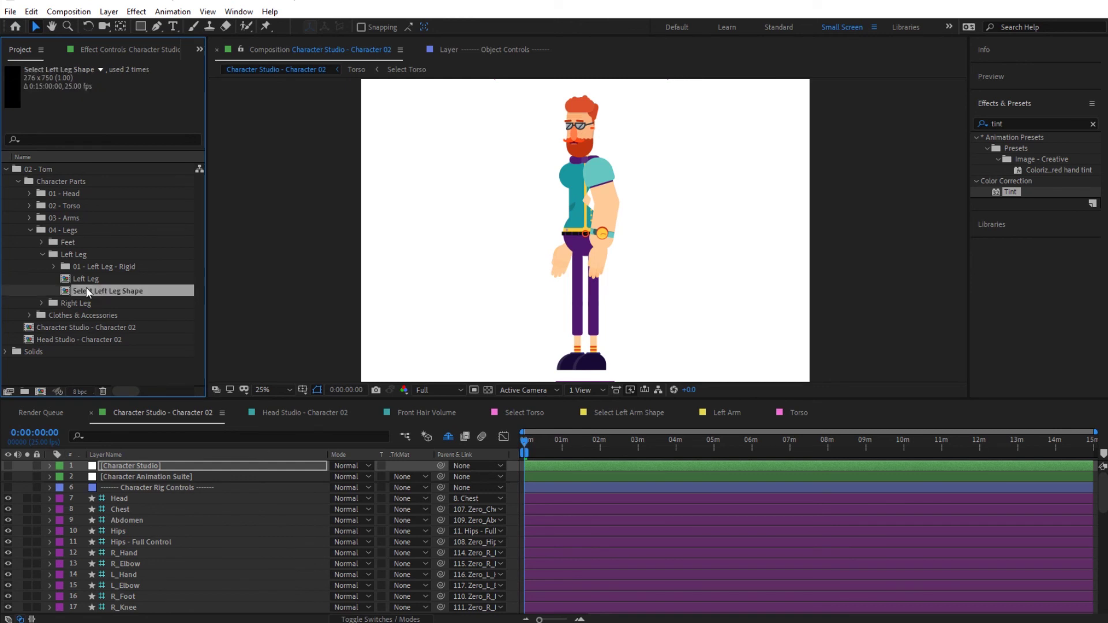
pyautogui.click(41, 254)
pyautogui.click(41, 243)
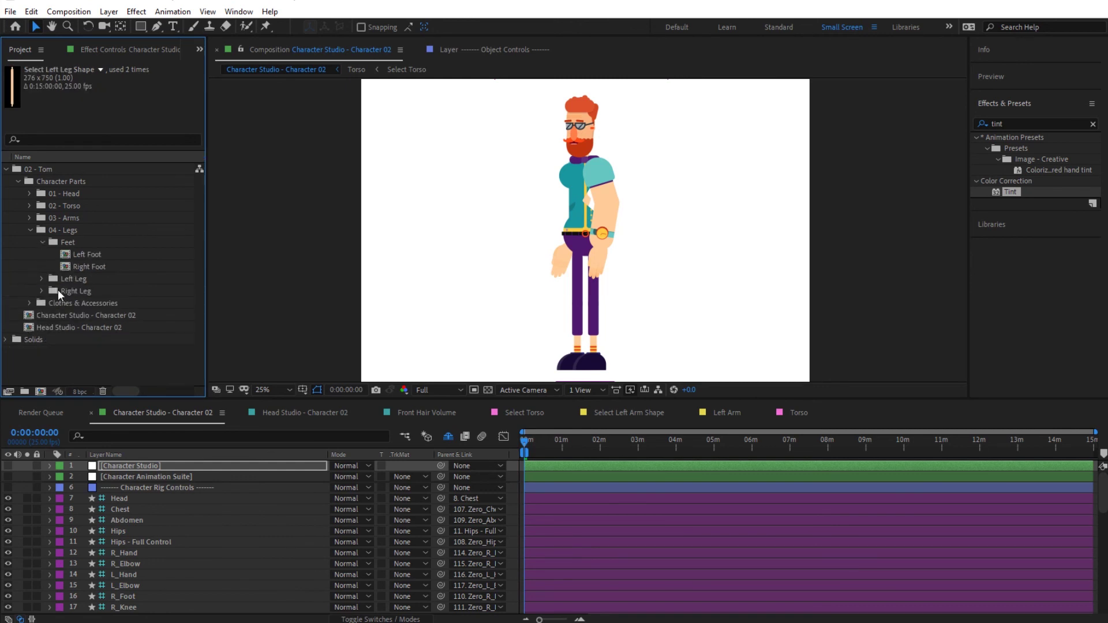